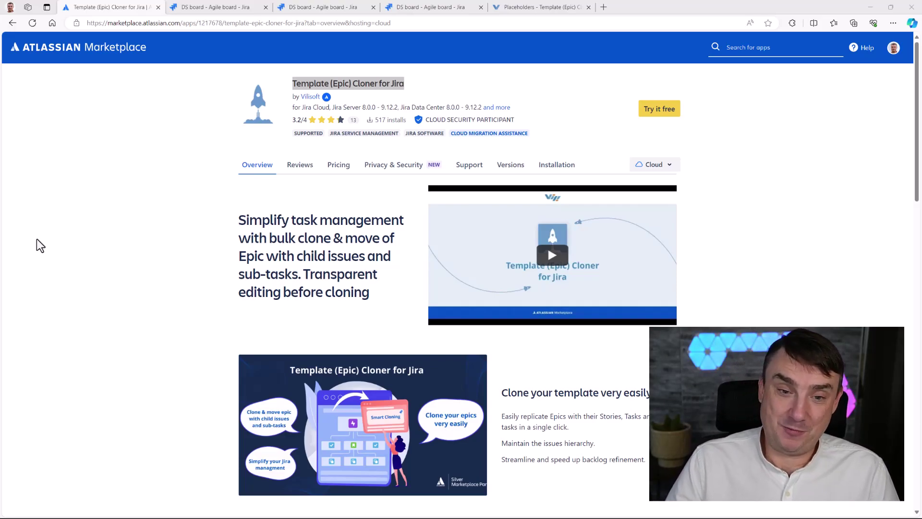
# Review the Template (Epic) Cloner for Jira listing and its Cloud hosting options, selecting the app title
pyautogui.scroll(-3, 267, 245)
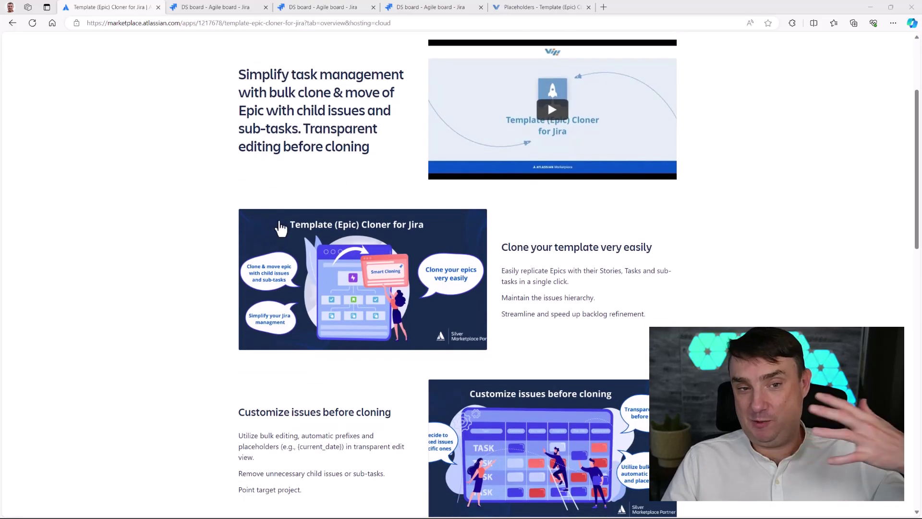
pyautogui.scroll(-3, 281, 243)
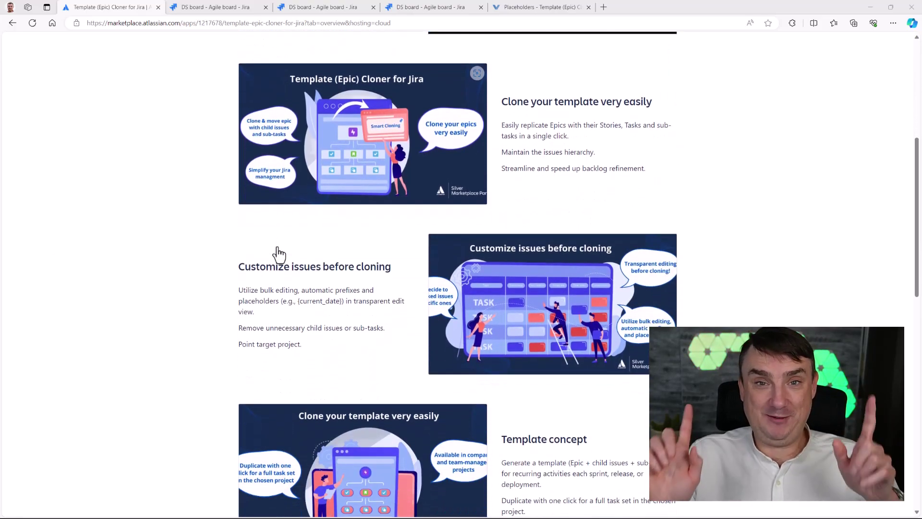
pyautogui.scroll(6, 269, 250)
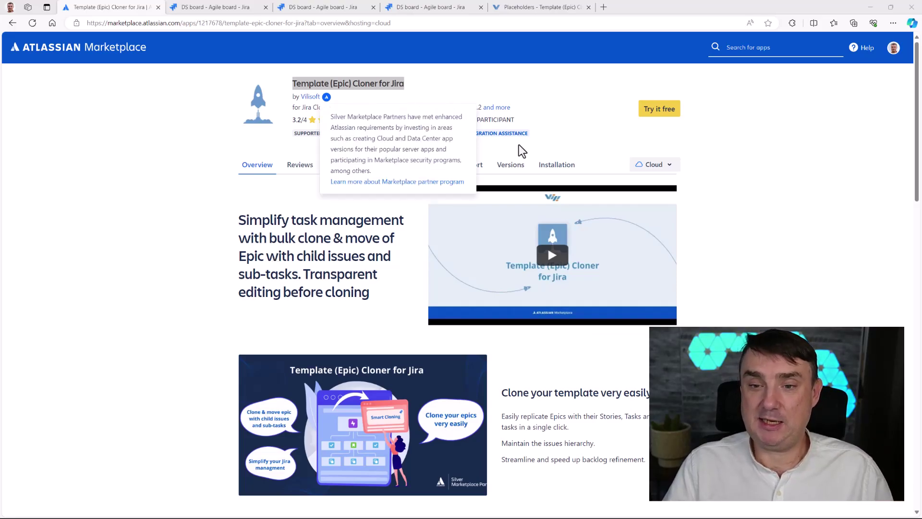
pyautogui.click(671, 169)
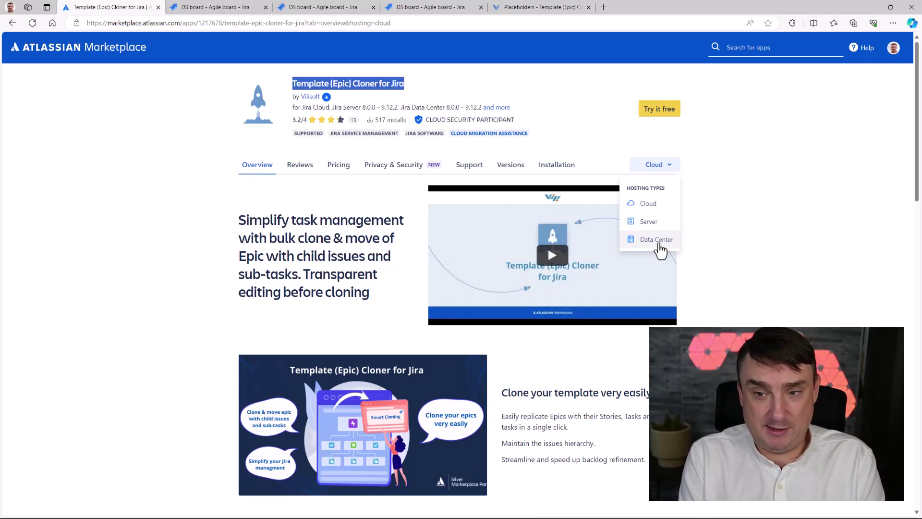
pyautogui.click(735, 191)
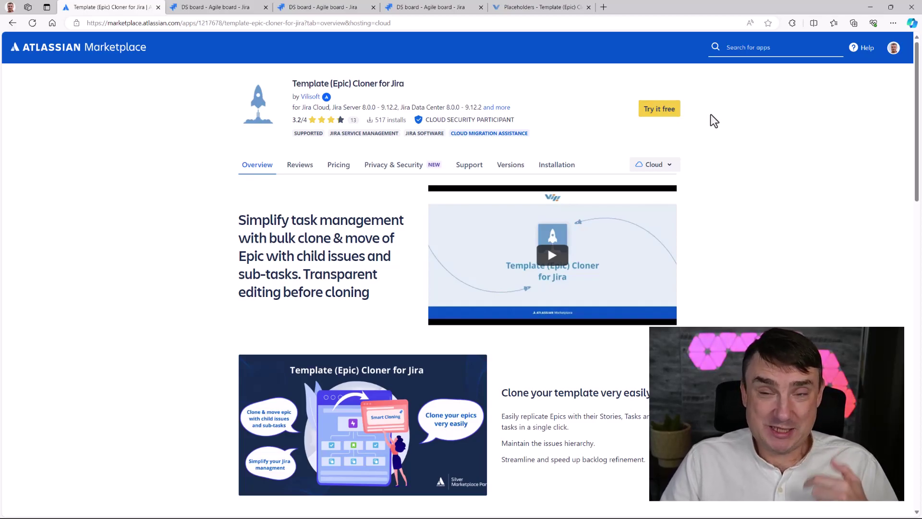
pyautogui.tripleClick(328, 88)
pyautogui.hotkey('ctrl', 'c')
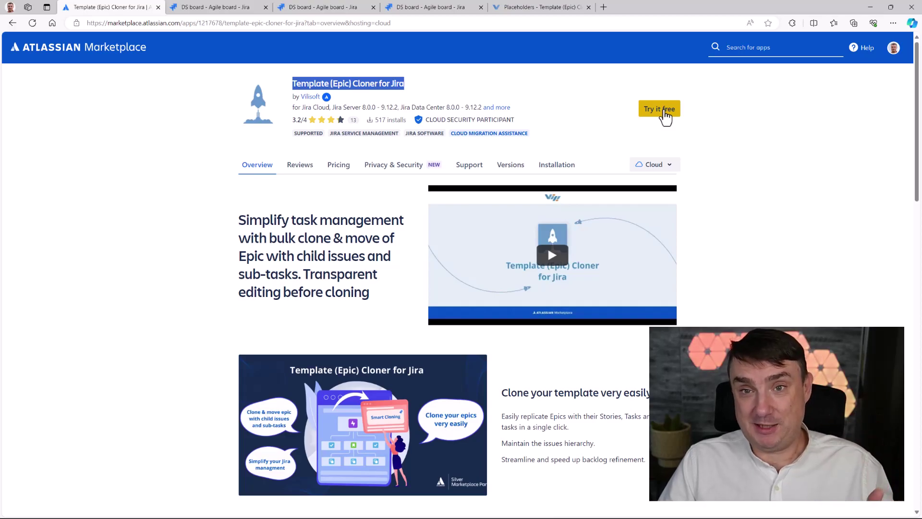
# Find 'Template (Epic) Cloner for Jira' through Apps > Explore more apps, then return to the DS backlog
pyautogui.click(220, 12)
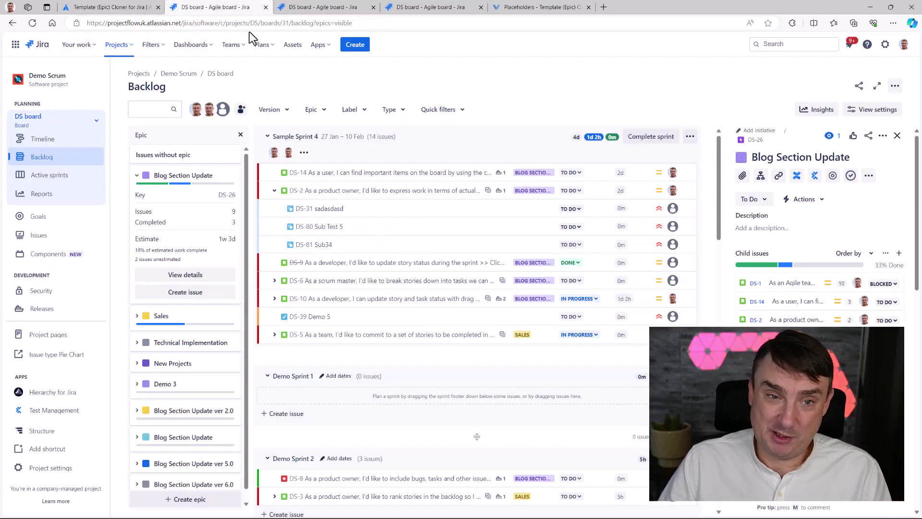
pyautogui.click(317, 48)
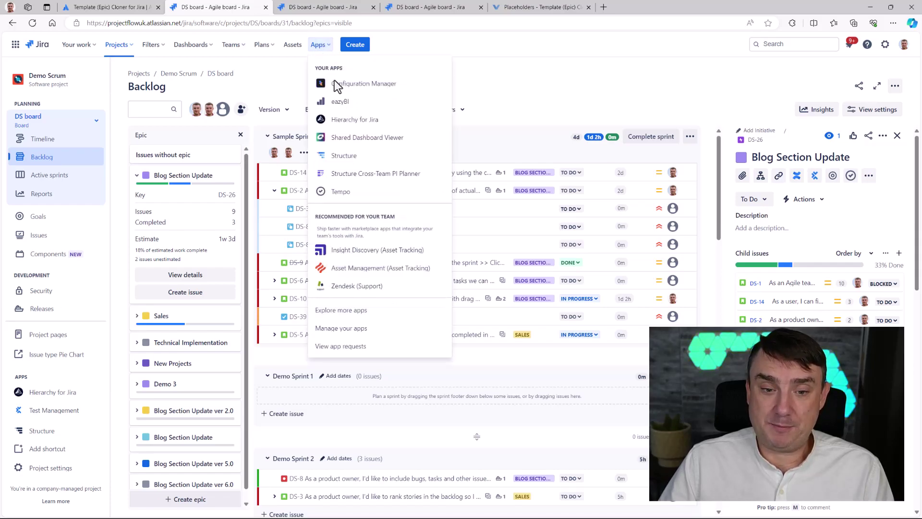
pyautogui.click(350, 312)
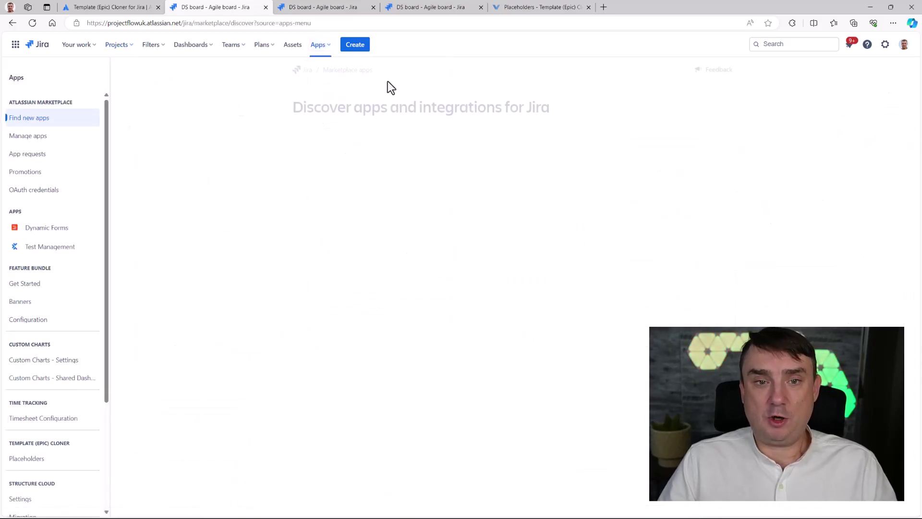
pyautogui.click(339, 144)
pyautogui.hotkey('ctrl', 'v')
pyautogui.click(342, 232)
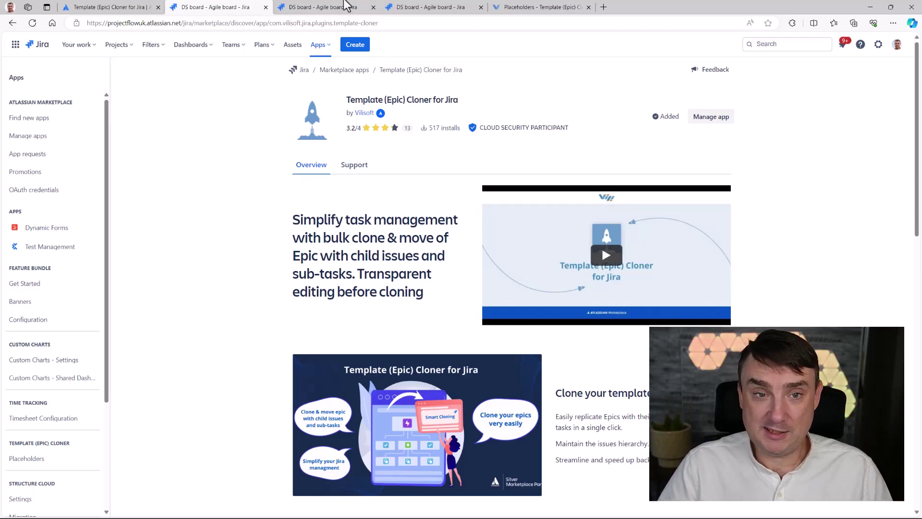
pyautogui.click(319, 8)
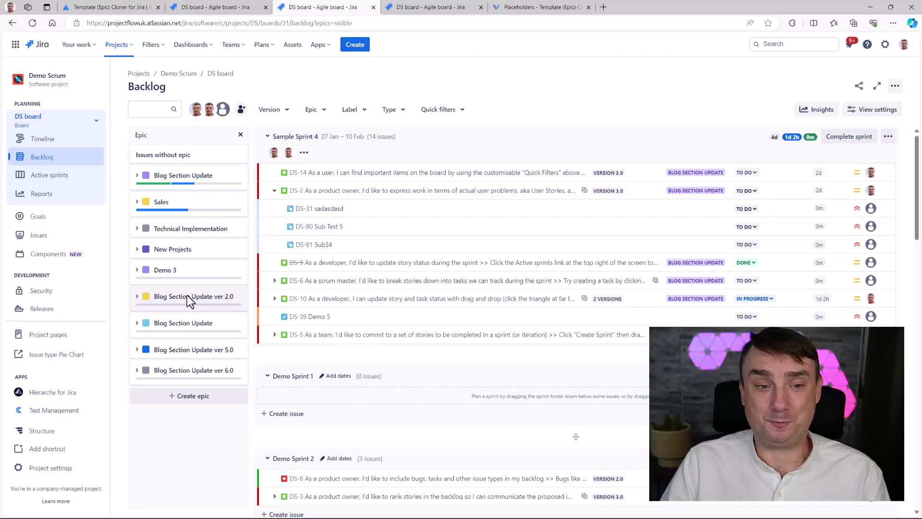
# Expand Blog Section Update in the Epic panel and open DS-26 in a new tab
pyautogui.click(138, 176)
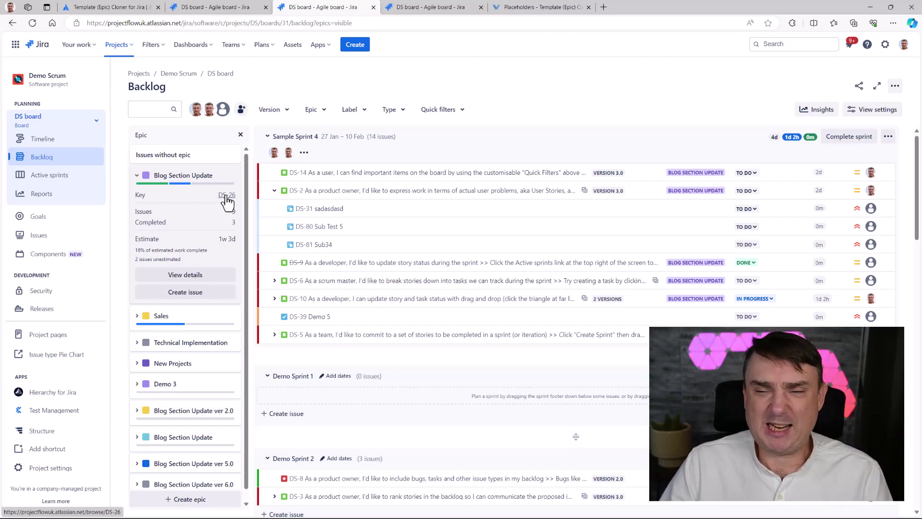
pyautogui.click(481, 8)
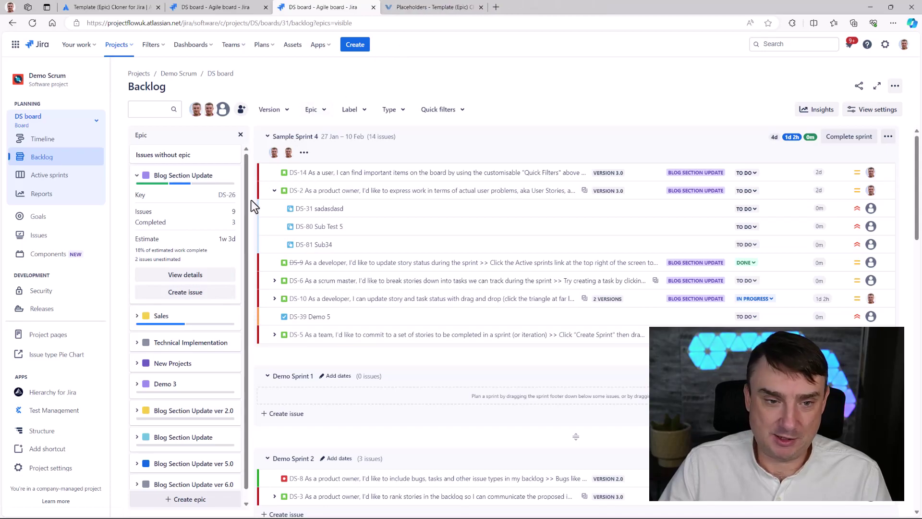
pyautogui.rightClick(227, 195)
pyautogui.click(255, 207)
pyautogui.click(424, 13)
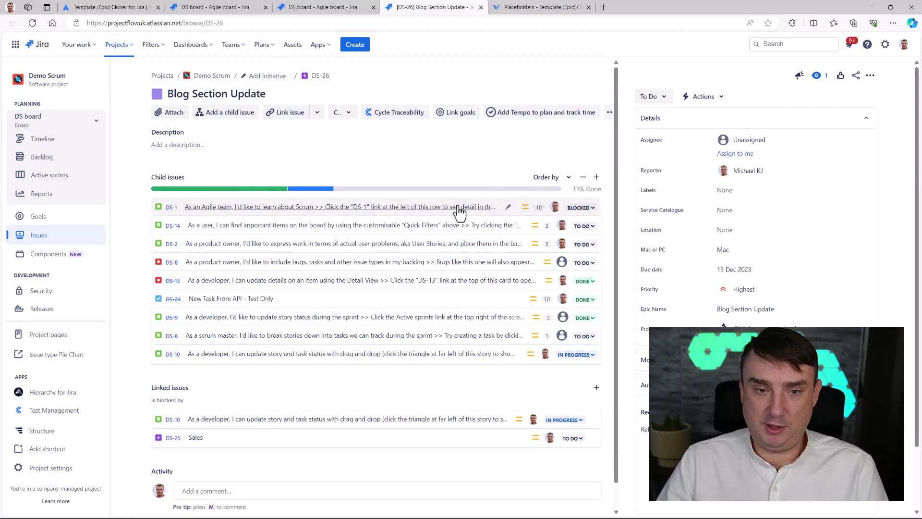
# Choose Clone template from the DS-26 actions menu
pyautogui.moveTo(458, 211)
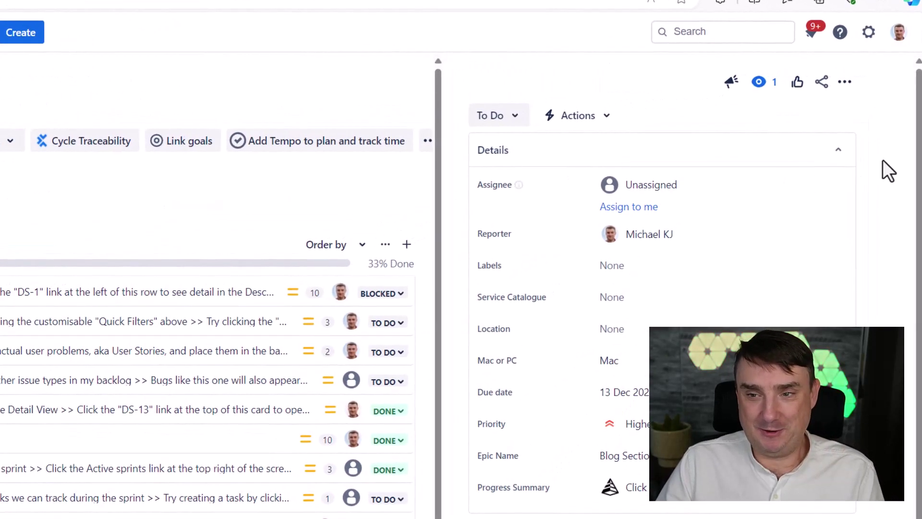
pyautogui.click(844, 82)
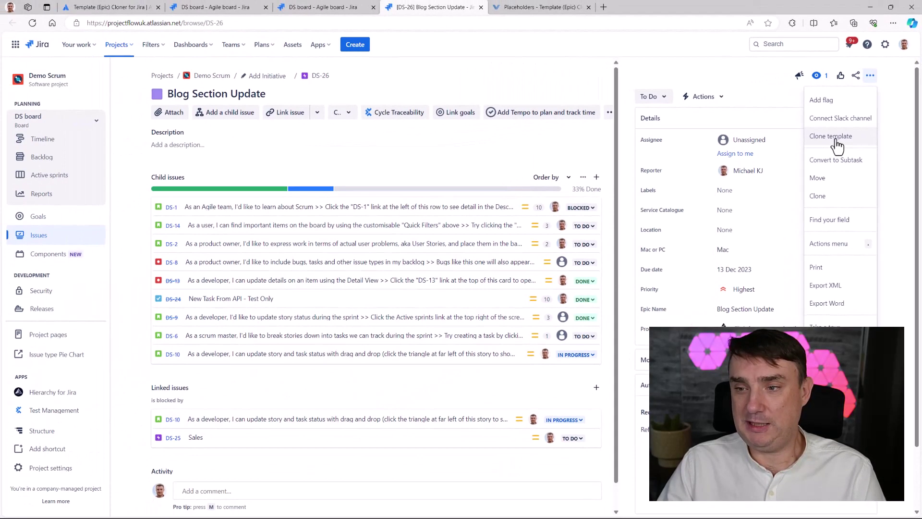
pyautogui.click(835, 138)
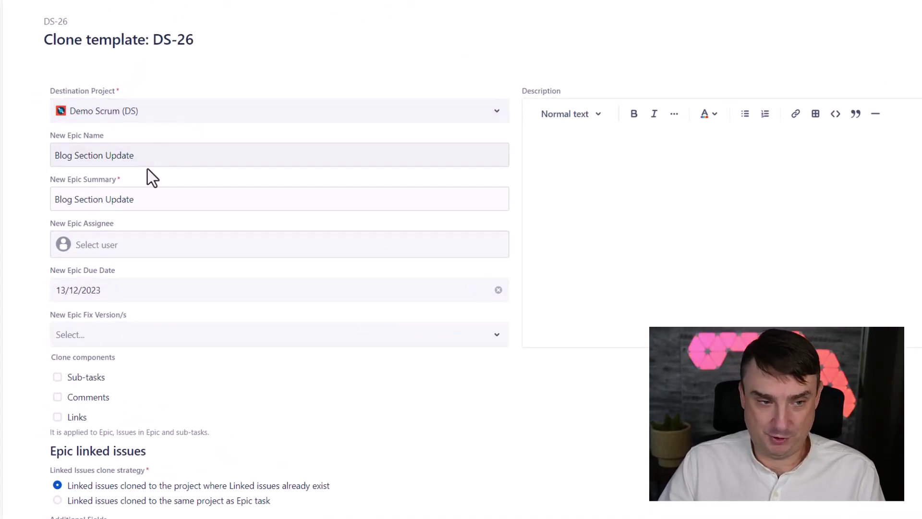
# Change the New Epic Name from the ver 6.0 title to 'Blog Section Update ver 7.0'
pyautogui.click(160, 153)
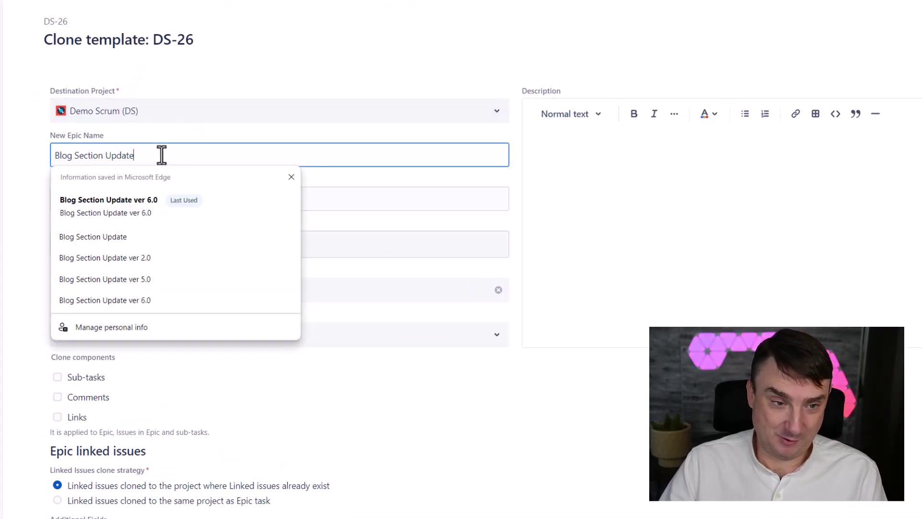
pyautogui.click(165, 206)
pyautogui.click(157, 155)
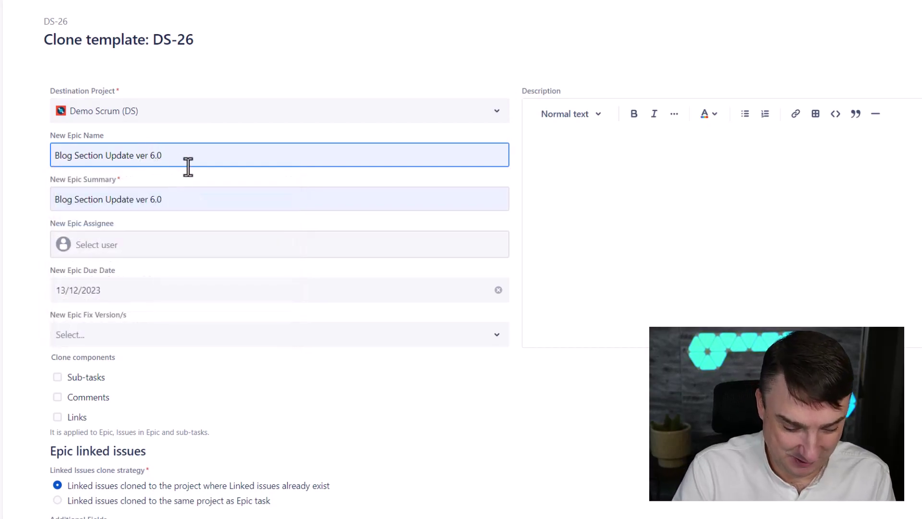
pyautogui.press('Left')
pyautogui.press('BackSpace')
pyautogui.write('7')
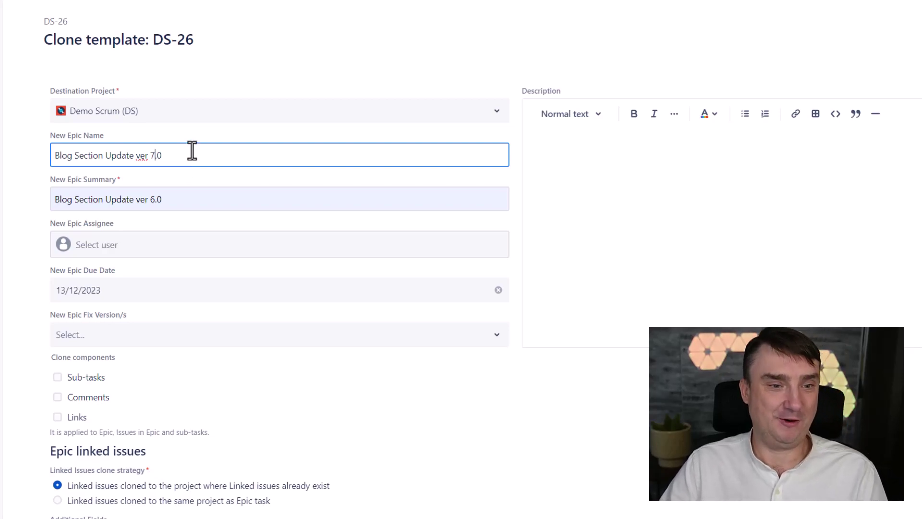
pyautogui.moveTo(192, 153); pyautogui.dragTo(68, 149)
pyautogui.hotkey('ctrl', 'c')
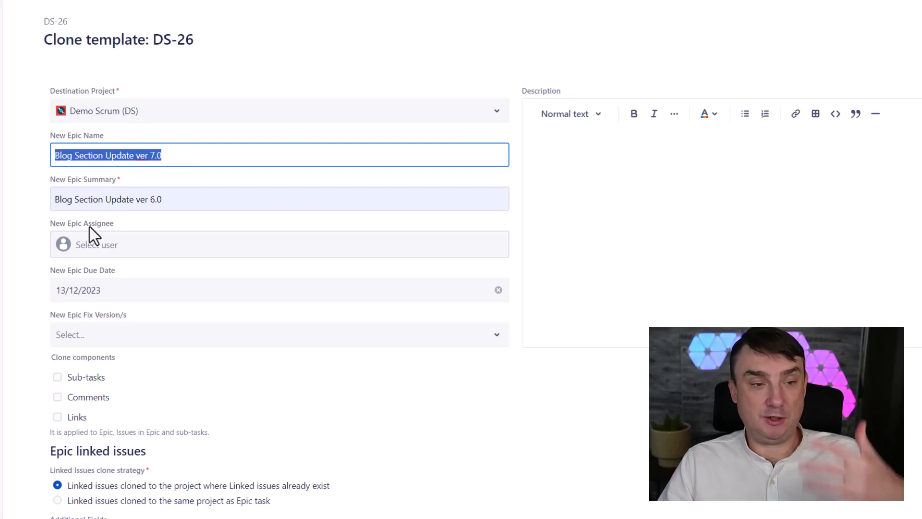
# Replace the Summary with 'Blog Section Update ver 7.0' and set the due date to 27/12/2023
pyautogui.doubleClick(93, 192)
pyautogui.tripleClick(93, 192)
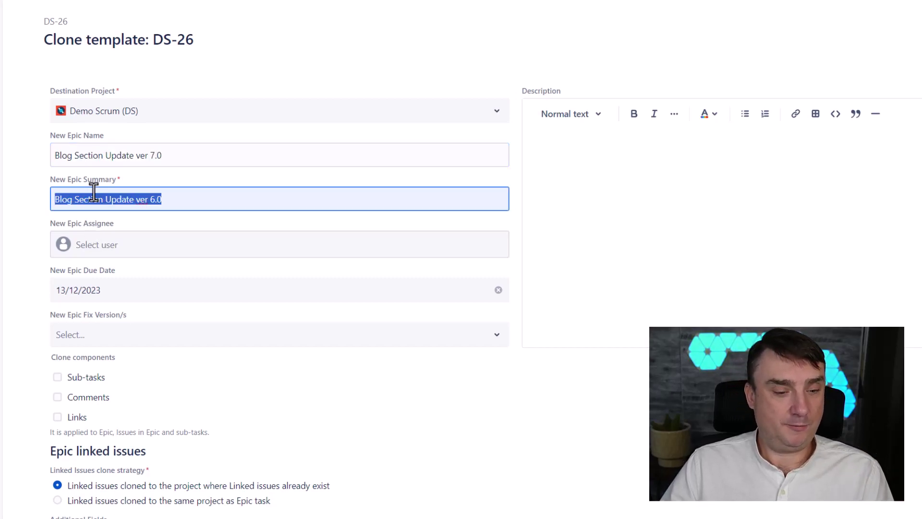
pyautogui.hotkey('ctrl', 'v')
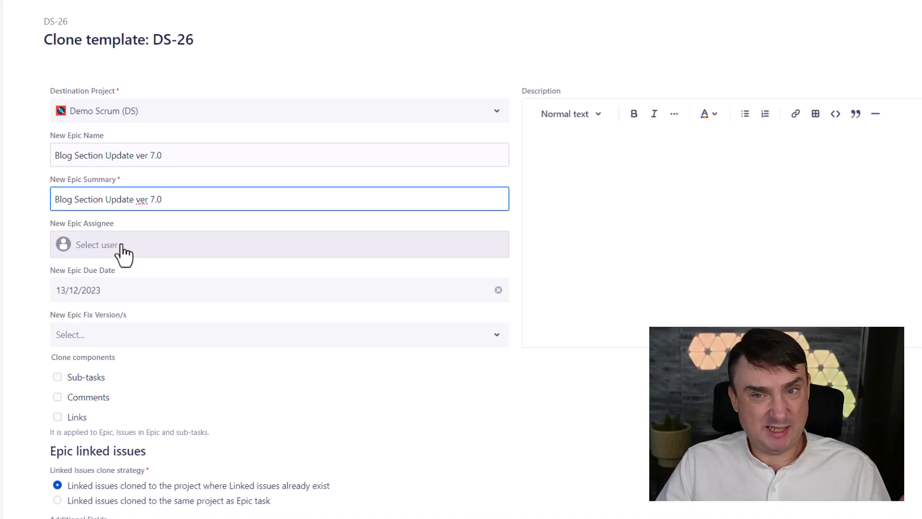
pyautogui.click(96, 290)
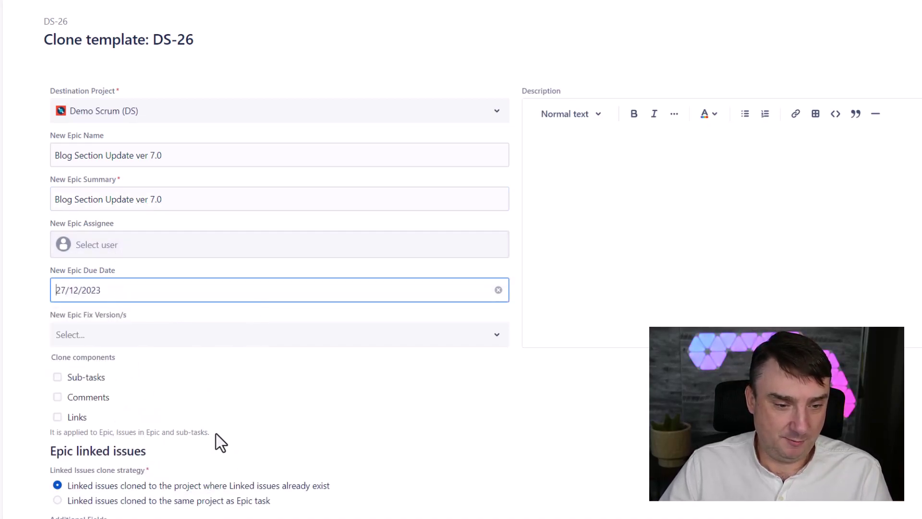
pyautogui.scroll(-5, 165, 364)
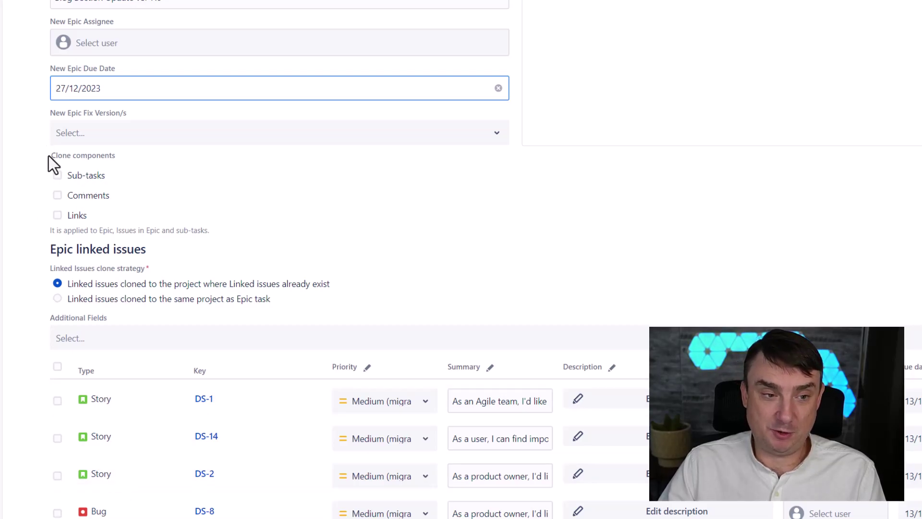
# Include sub-tasks and choose to clone linked issues where they already exist
pyautogui.click(84, 179)
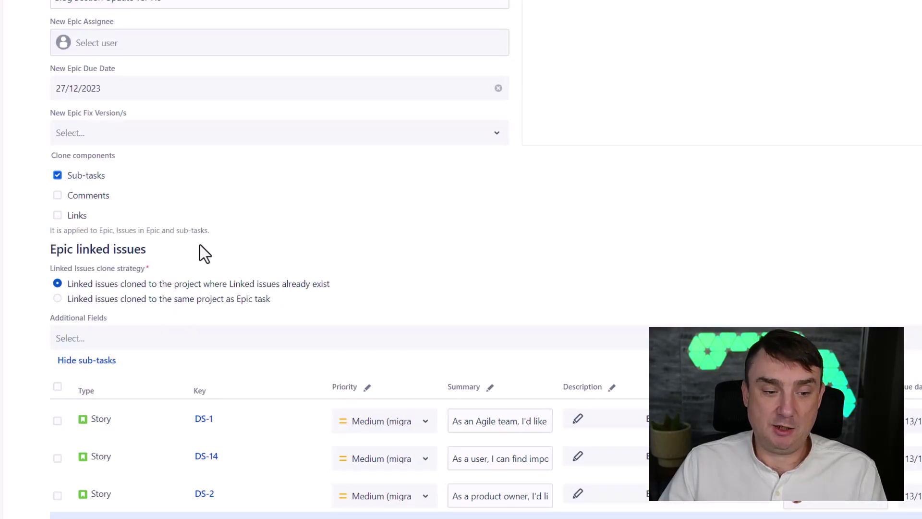
pyautogui.scroll(-2, 145, 126)
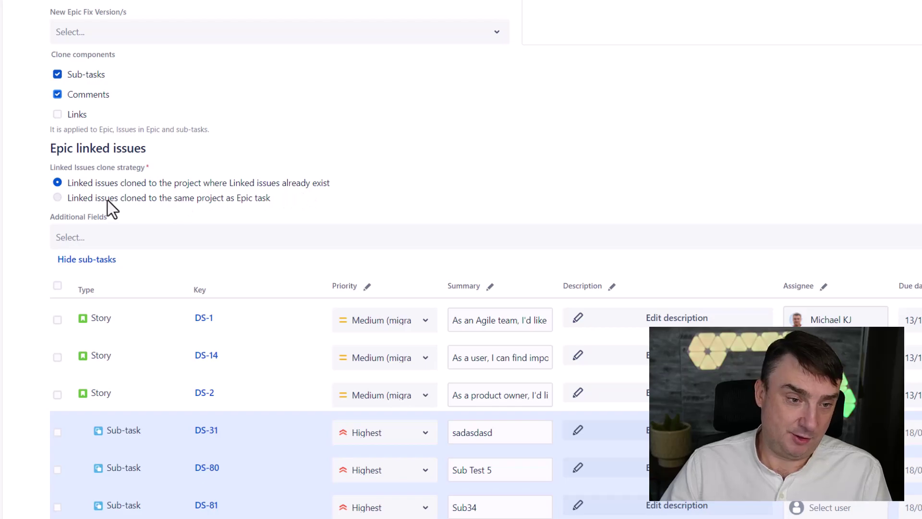
pyautogui.click(171, 200)
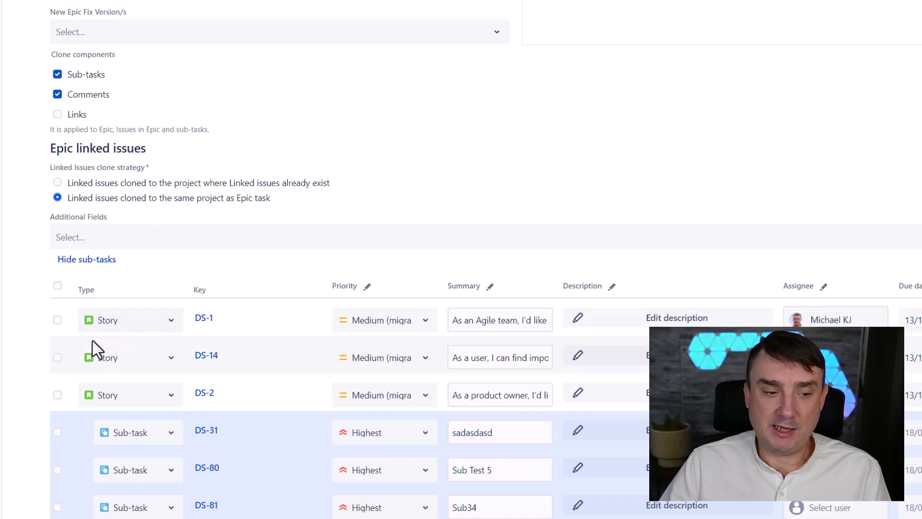
pyautogui.click(171, 322)
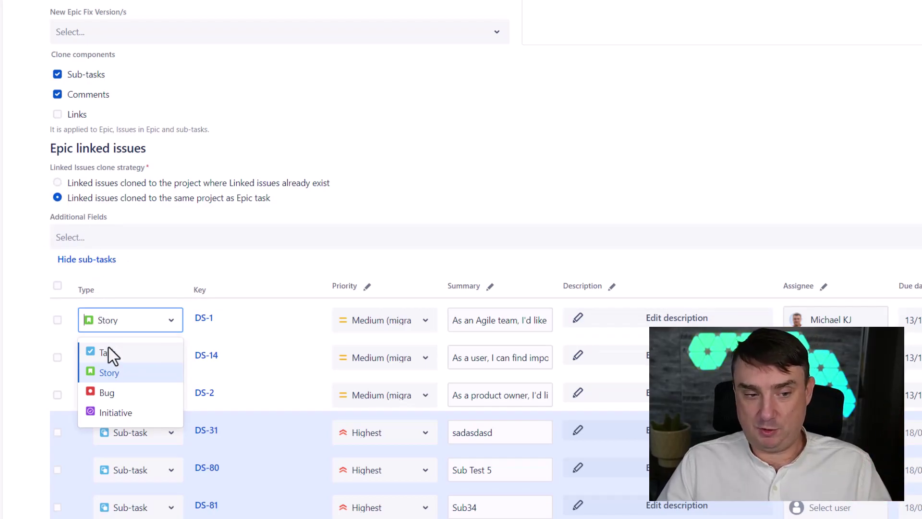
pyautogui.click(7, 356)
pyautogui.click(57, 182)
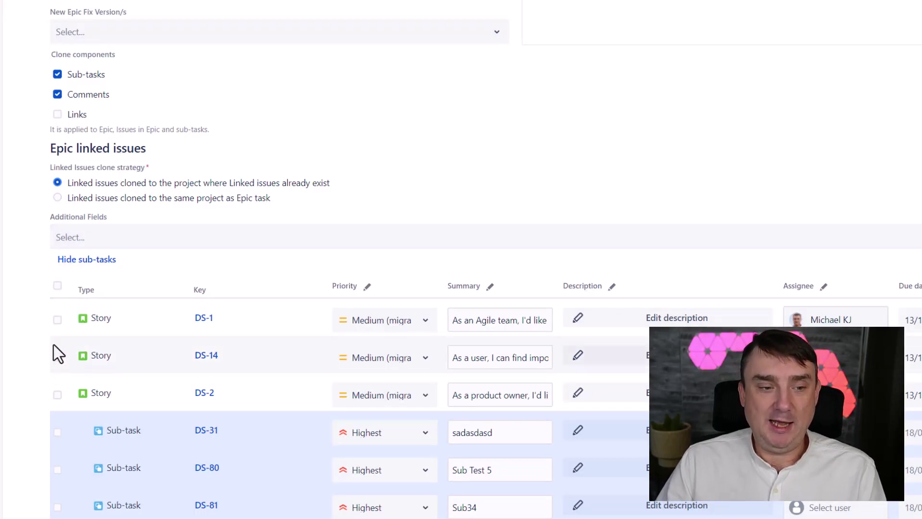
# Tick the select-all checkbox so every linked issue and sub-task row is checked
pyautogui.scroll(-4, 65, 289)
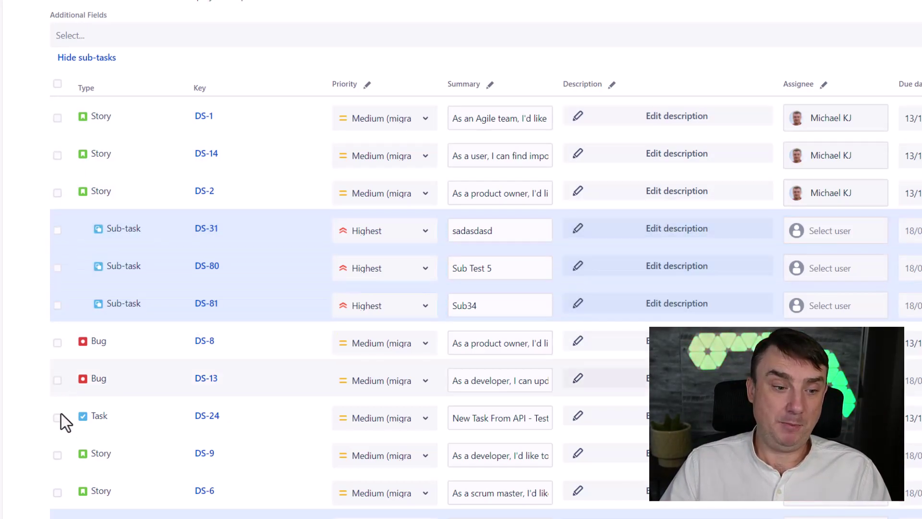
pyautogui.scroll(-3, 62, 422)
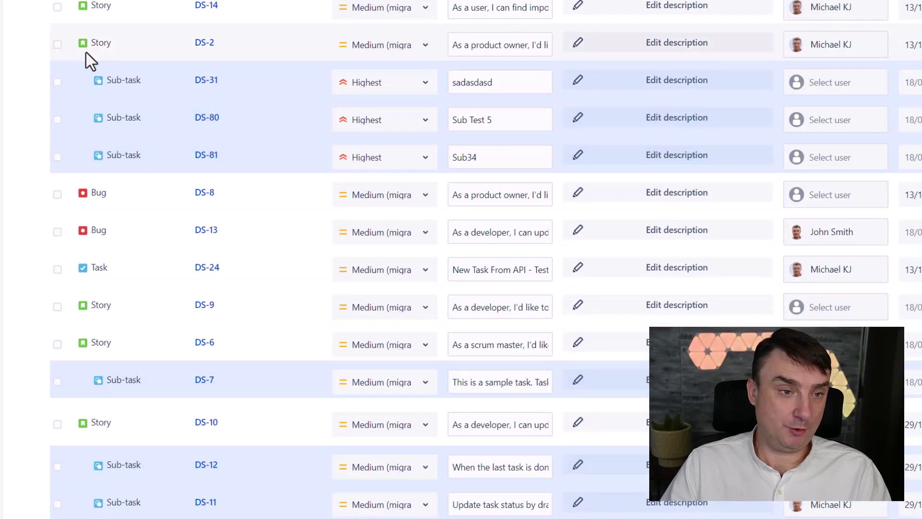
pyautogui.scroll(6, 104, 197)
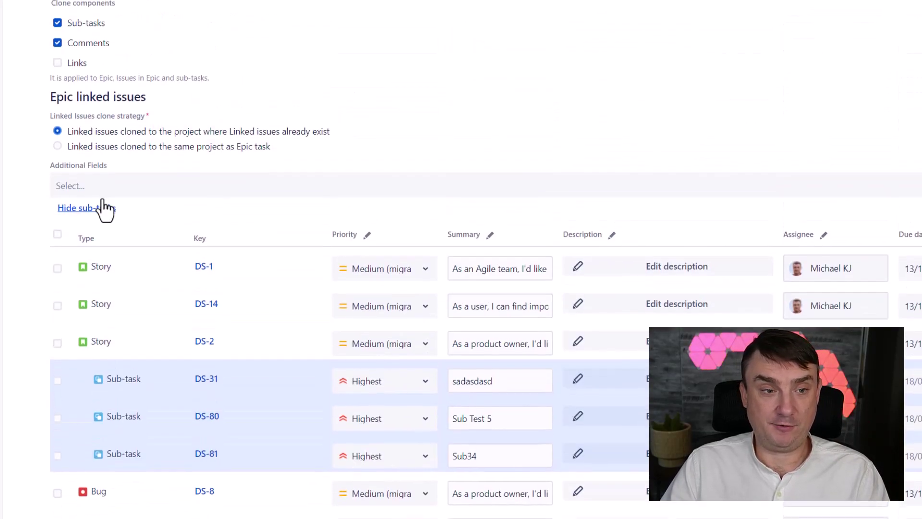
pyautogui.click(57, 238)
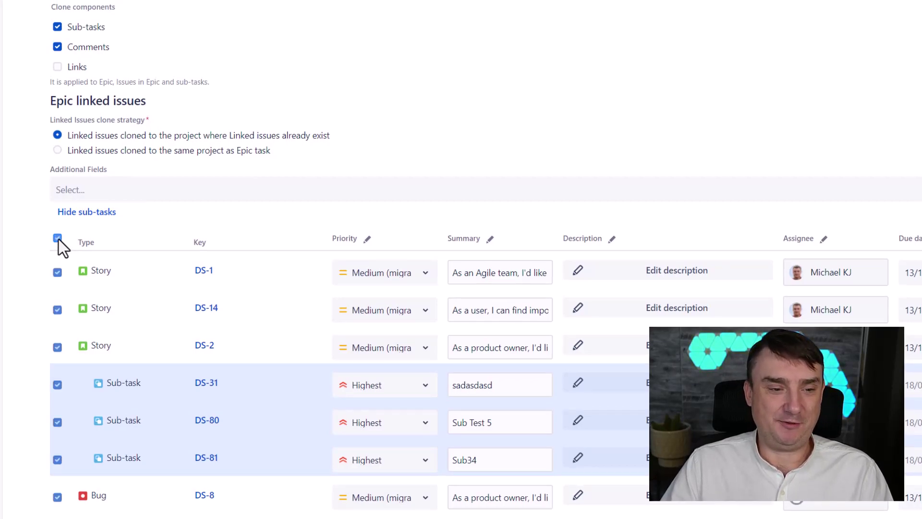
# Set the Priority column to High (migrated) for all rows with Apply to all
pyautogui.click(367, 239)
pyautogui.click(429, 238)
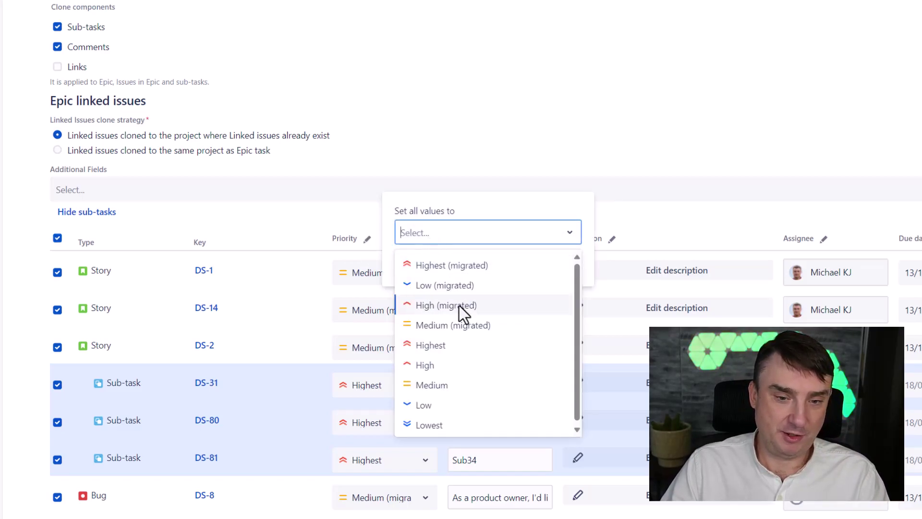
pyautogui.click(459, 305)
pyautogui.click(426, 264)
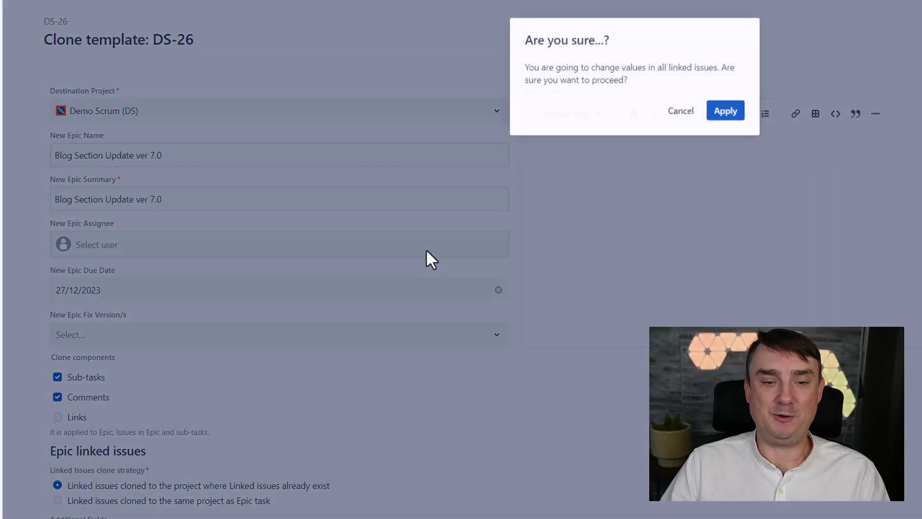
pyautogui.click(725, 110)
pyautogui.scroll(-6, 552, 235)
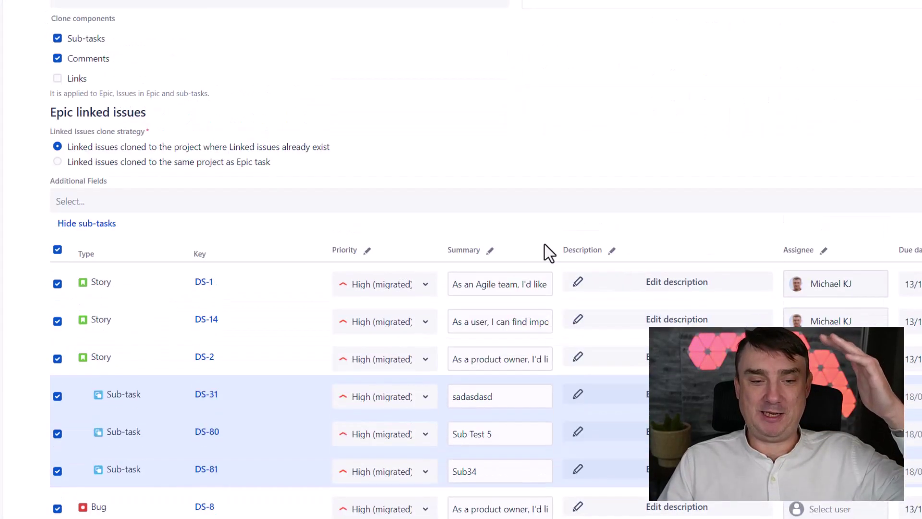
pyautogui.scroll(-7, 481, 259)
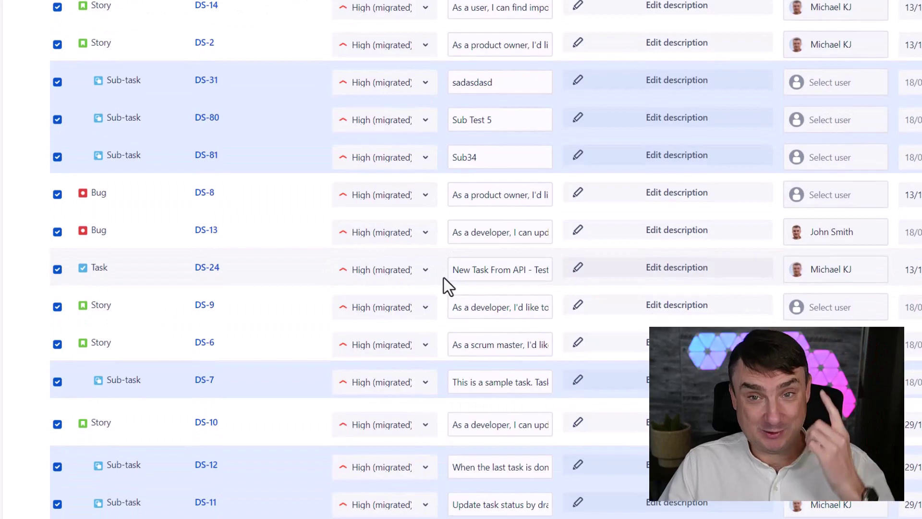
pyautogui.scroll(2, 438, 283)
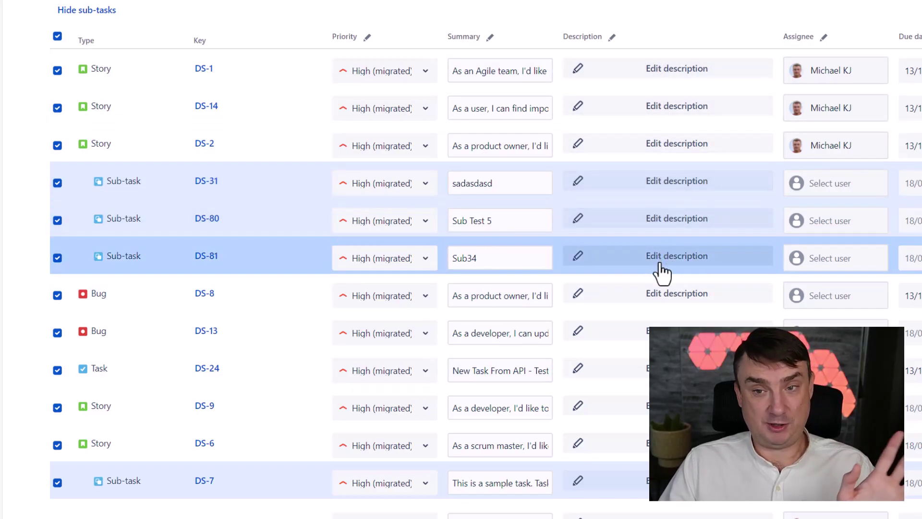
# Assign the stories' existing user to all rows through the Assignee column's Apply to all
pyautogui.click(824, 37)
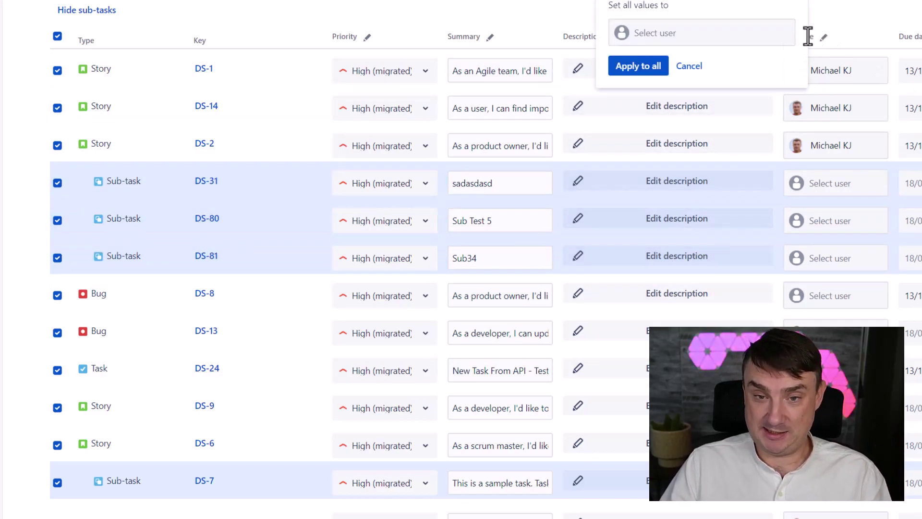
pyautogui.click(672, 38)
pyautogui.click(663, 72)
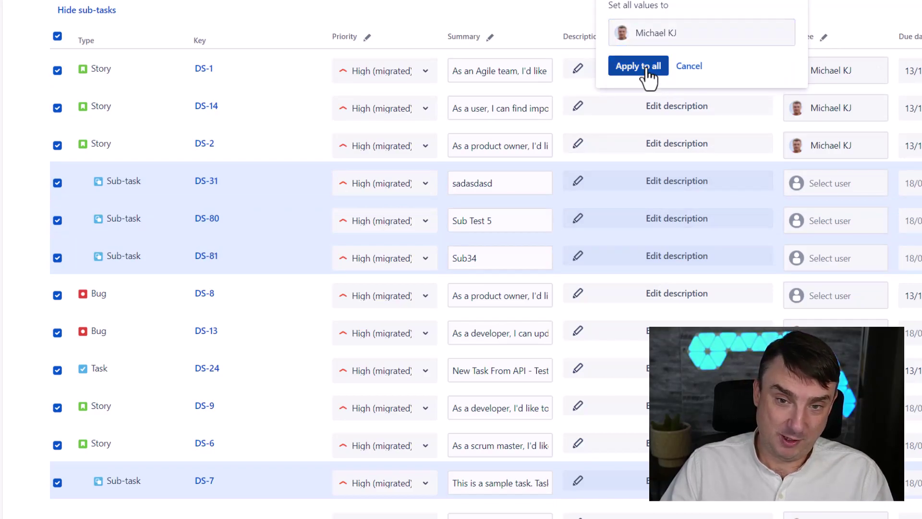
pyautogui.click(653, 71)
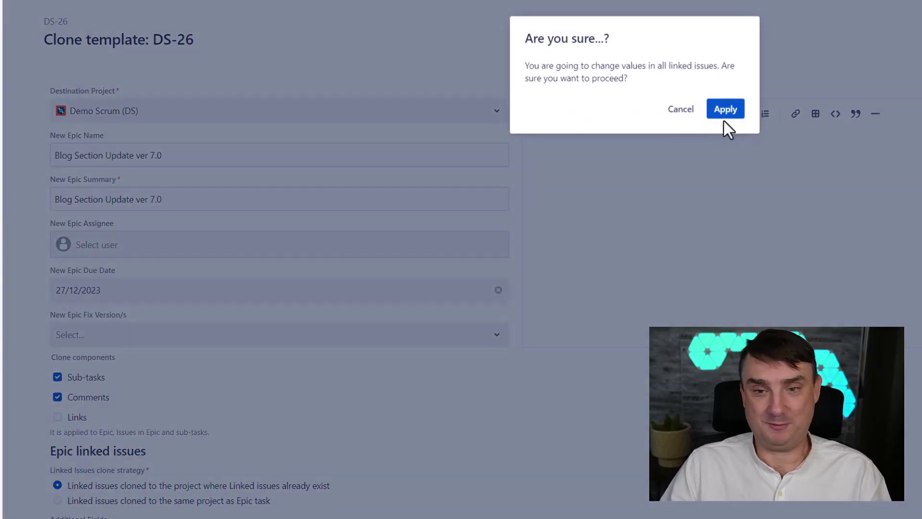
pyautogui.click(724, 114)
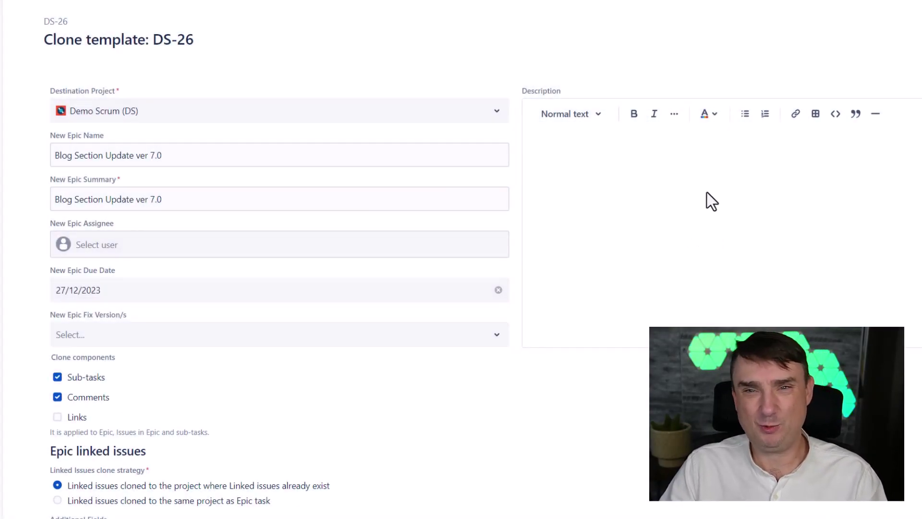
pyautogui.scroll(-8, 746, 201)
pyautogui.scroll(-1, 747, 203)
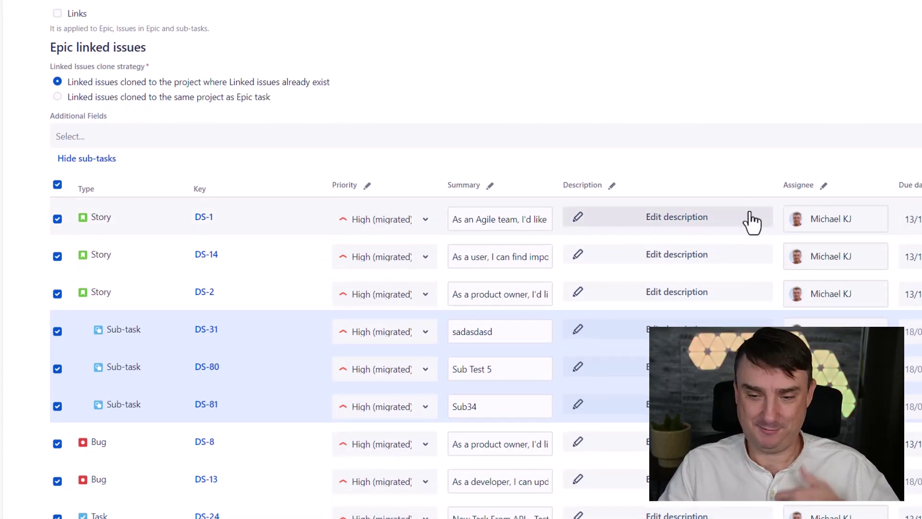
pyautogui.scroll(-4, 837, 211)
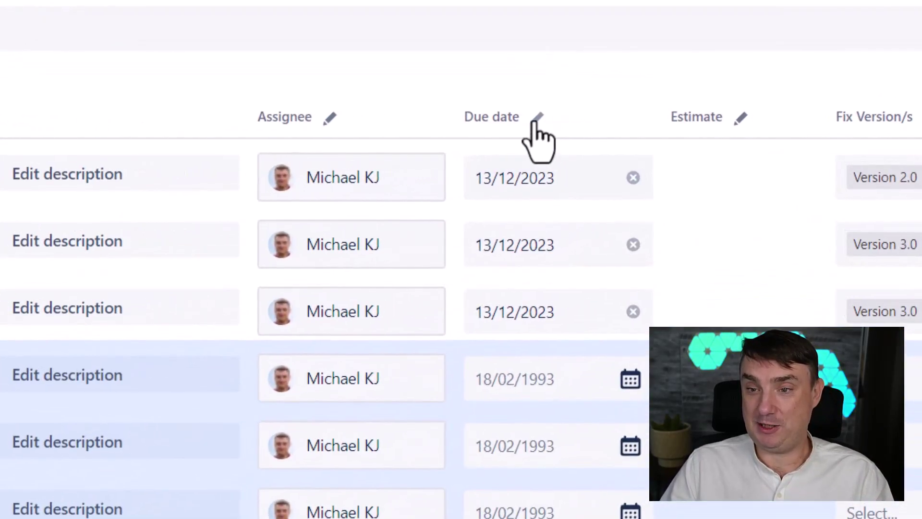
# Set the due date 01/03/2024 on all rows through the Due date column's Apply to all
pyautogui.click(537, 119)
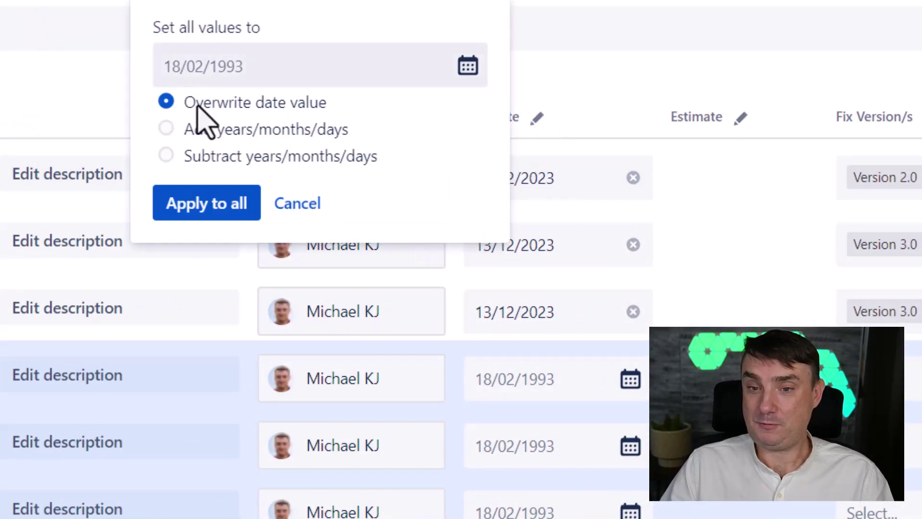
pyautogui.click(454, 68)
pyautogui.click(437, 397)
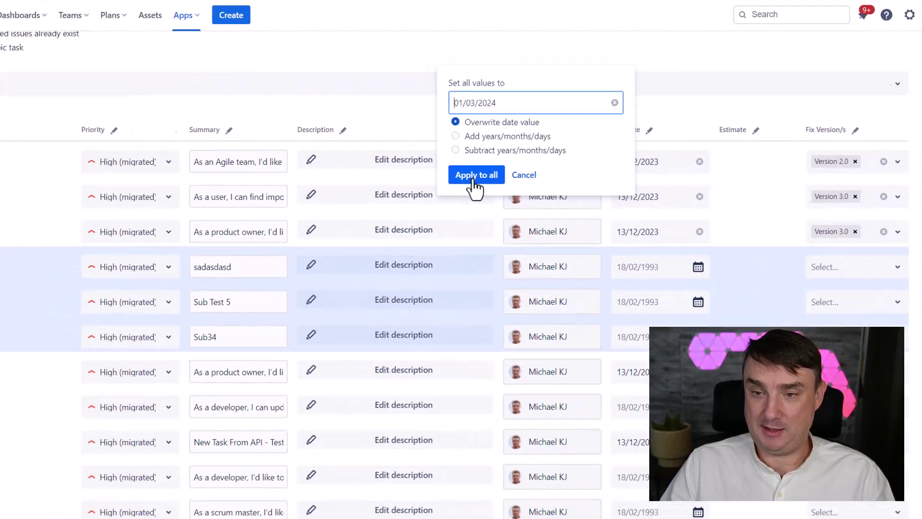
pyautogui.click(207, 203)
pyautogui.click(532, 153)
pyautogui.scroll(-10, 663, 261)
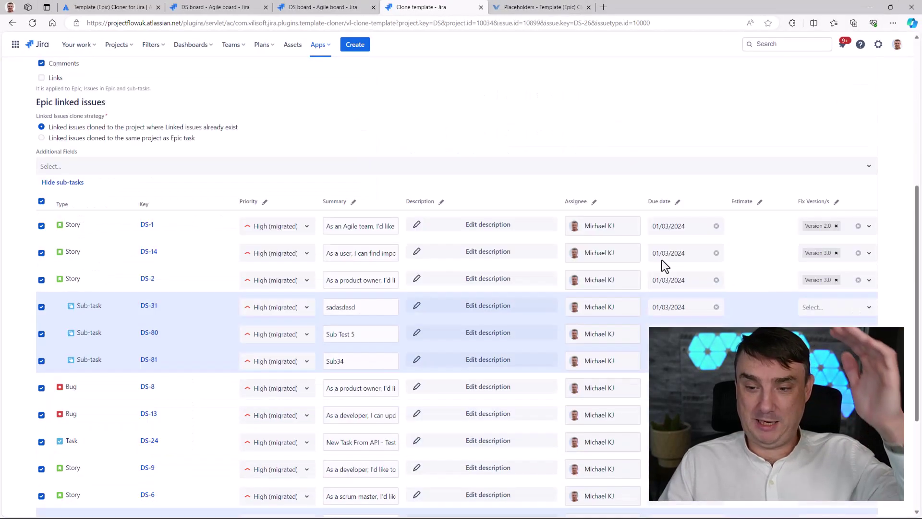
pyautogui.scroll(5, 768, 243)
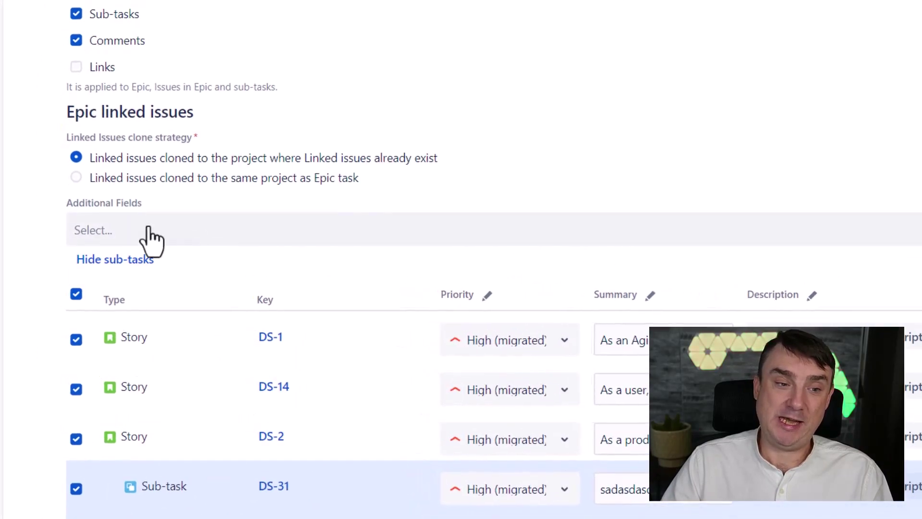
# Add Components as an extra column from Additional Fields
pyautogui.click(113, 235)
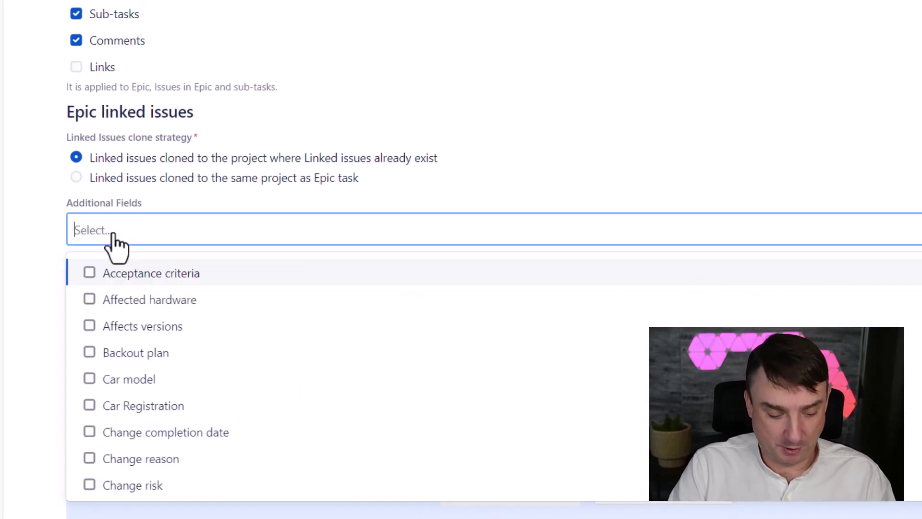
pyautogui.write('com p')
pyautogui.press('BackSpace')
pyautogui.click(124, 296)
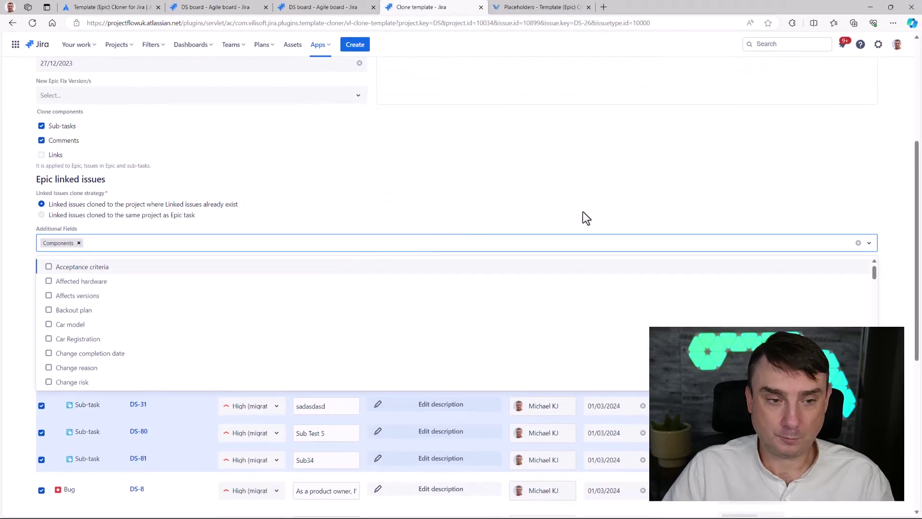
pyautogui.click(584, 192)
# Set the Backend component on every row with Apply to all
pyautogui.scroll(-4, 673, 159)
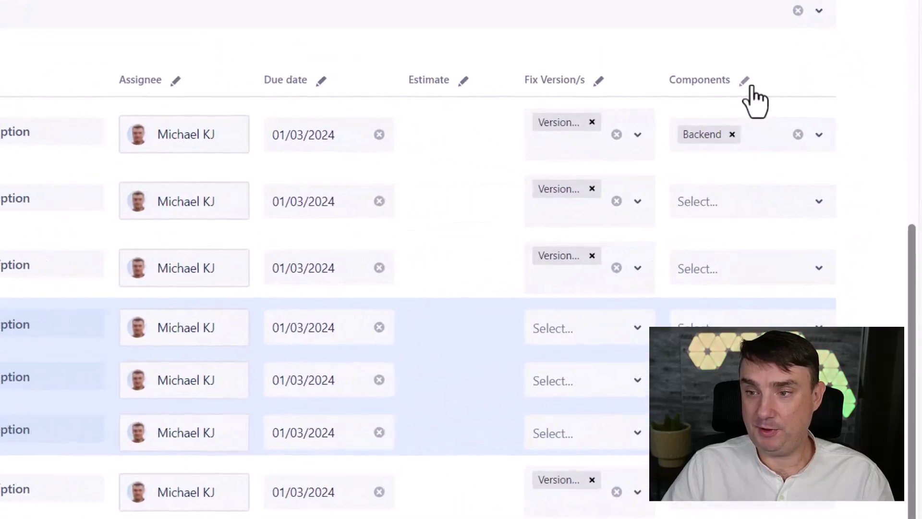
pyautogui.click(830, 64)
pyautogui.click(533, 46)
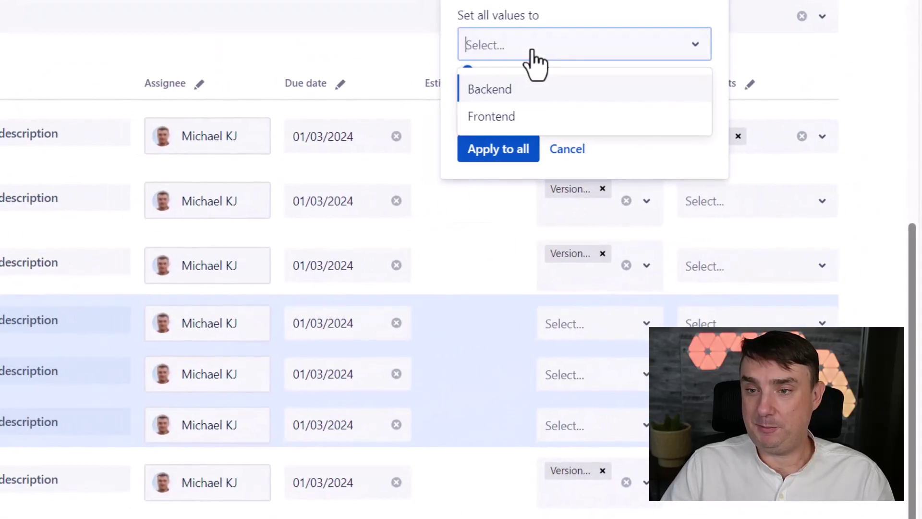
pyautogui.click(499, 89)
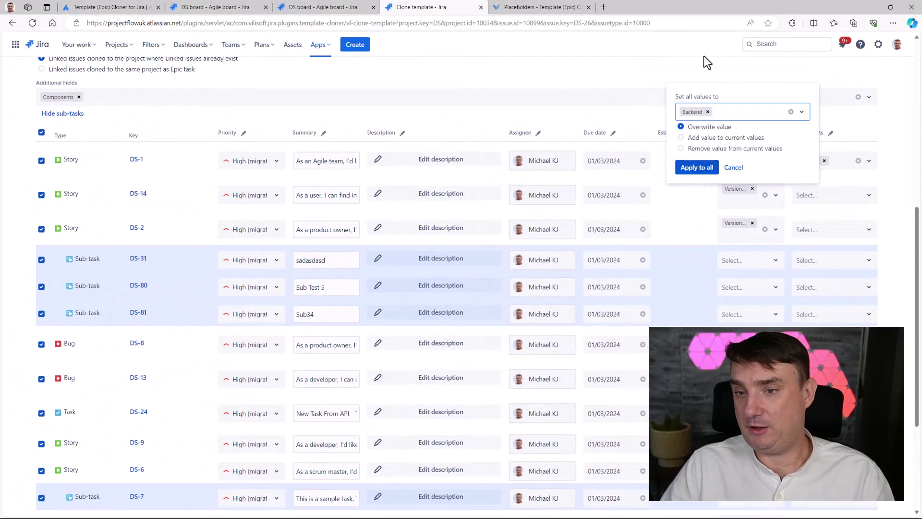
pyautogui.click(697, 167)
pyautogui.click(519, 155)
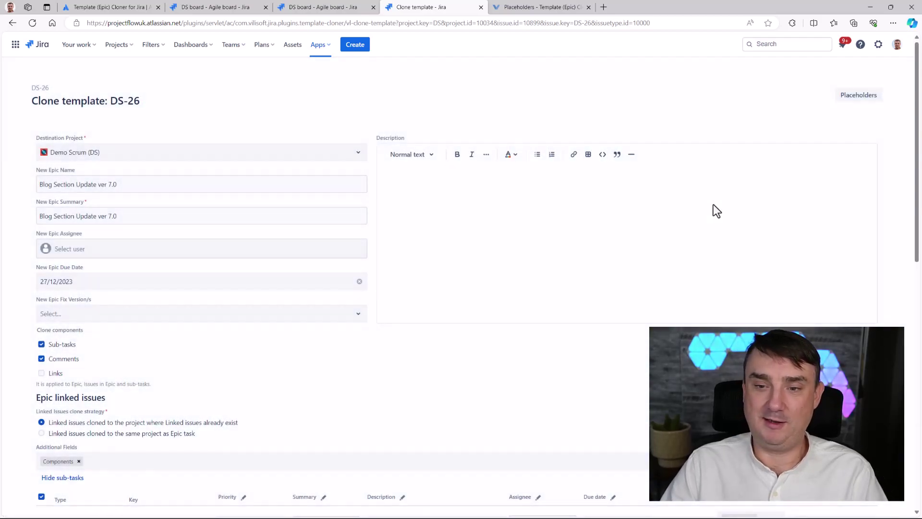
pyautogui.scroll(-10, 725, 206)
pyautogui.scroll(-2, 727, 202)
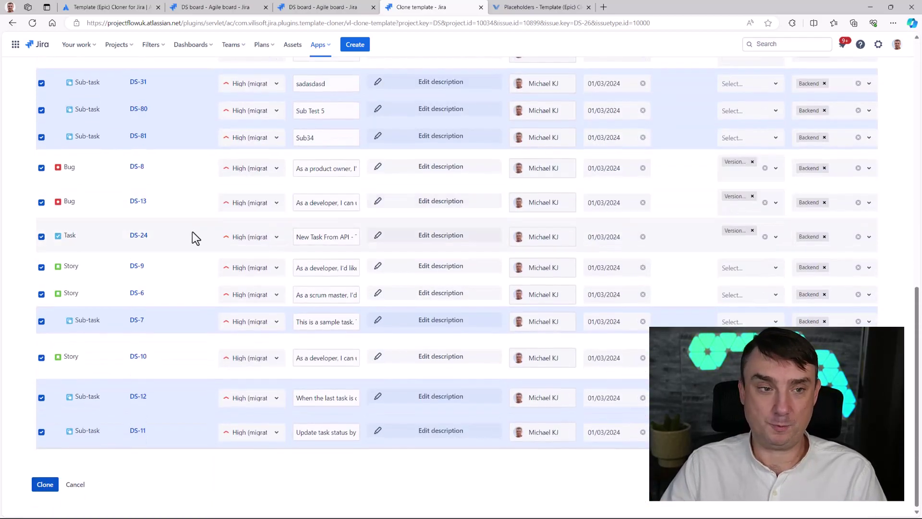
pyautogui.scroll(5, 192, 231)
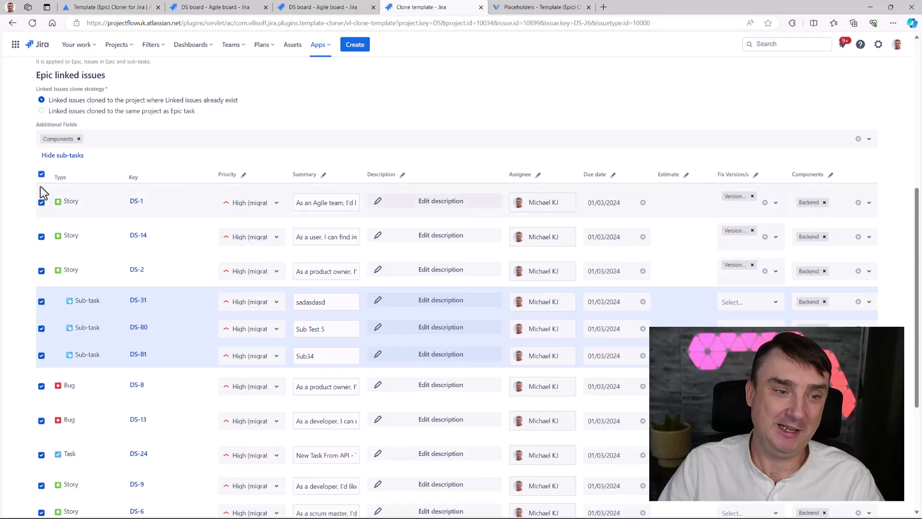
pyautogui.scroll(-5, 360, 148)
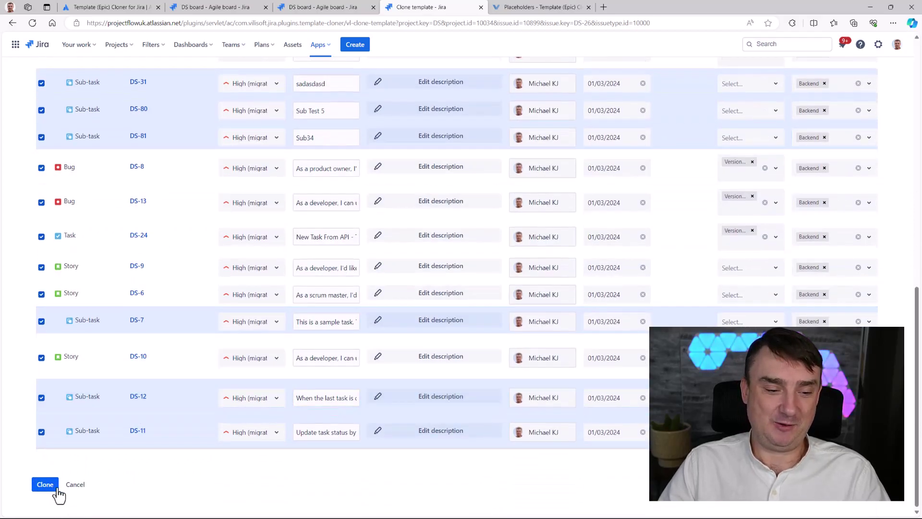
# Finish cloning the epic as DS-110, then open its cloned child story DS-111
pyautogui.click(45, 484)
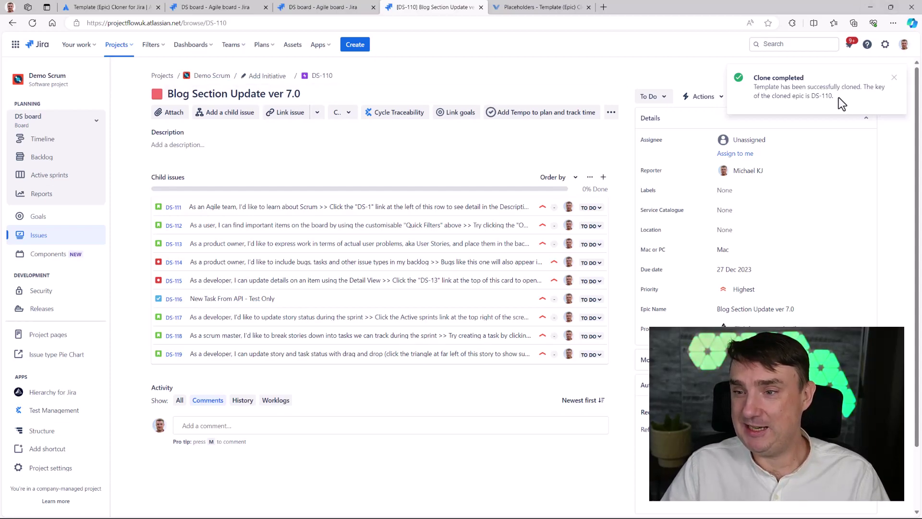
pyautogui.moveTo(833, 96); pyautogui.dragTo(811, 96)
pyautogui.click(226, 22)
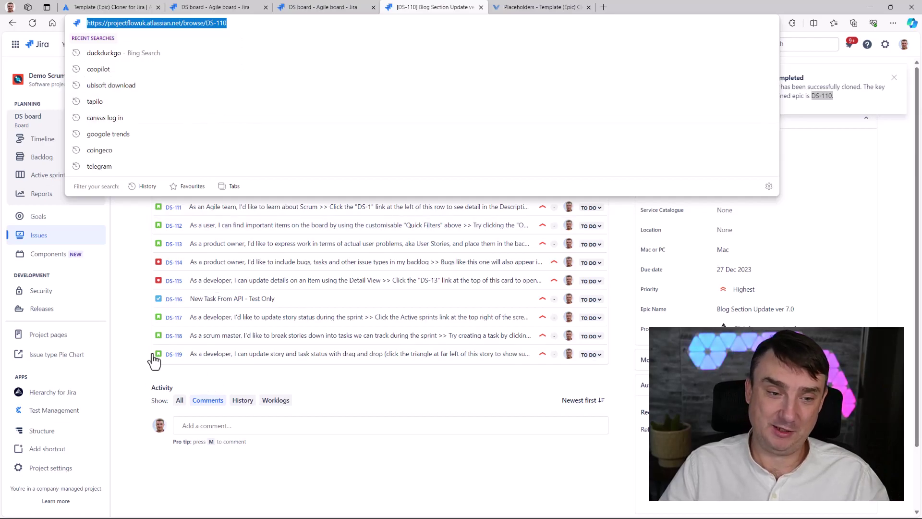
pyautogui.click(127, 258)
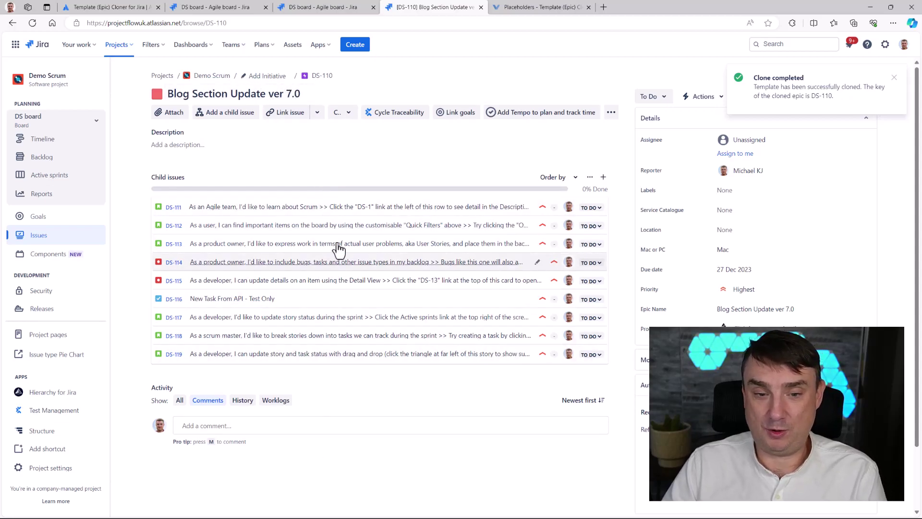
pyautogui.click(346, 208)
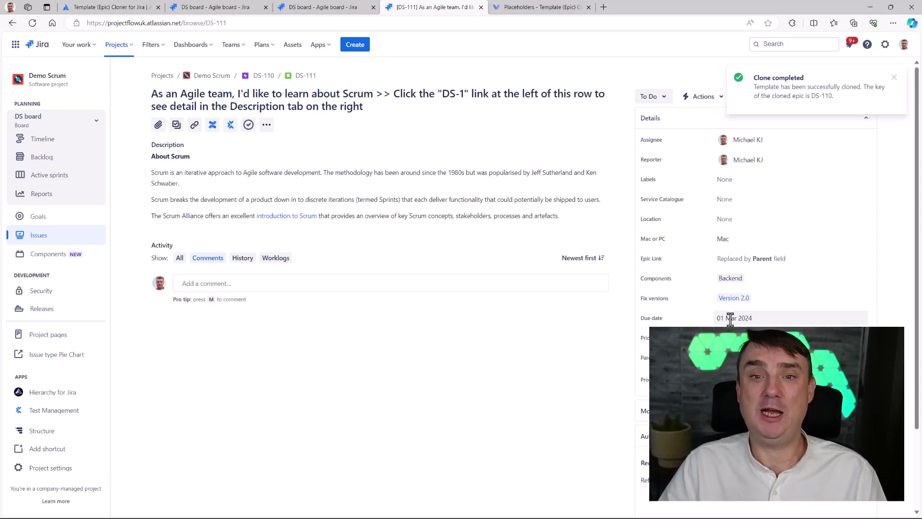
# Return to the browser's Placeholders page and scroll down to the standard placeholders table
pyautogui.hotkey('alt', 'Tab')
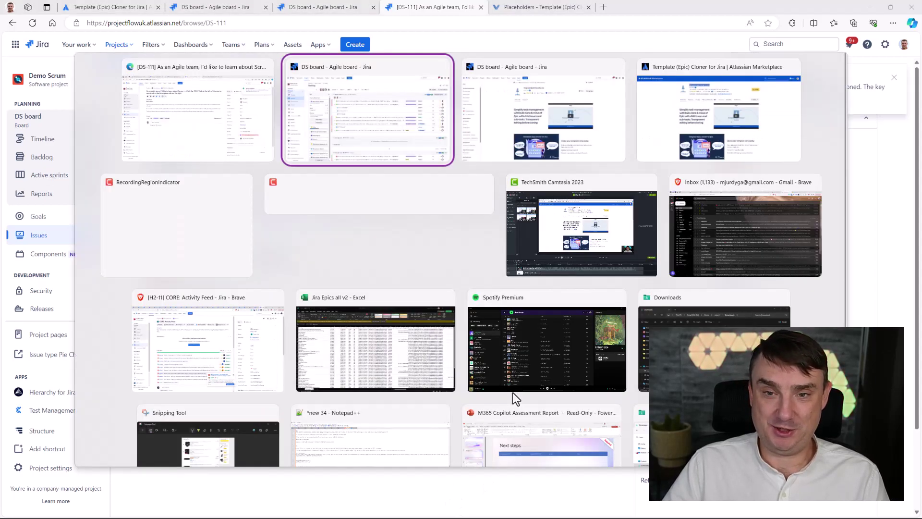
pyautogui.click(373, 187)
pyautogui.hotkey('alt', 'Tab')
pyautogui.click(404, 218)
pyautogui.click(564, 6)
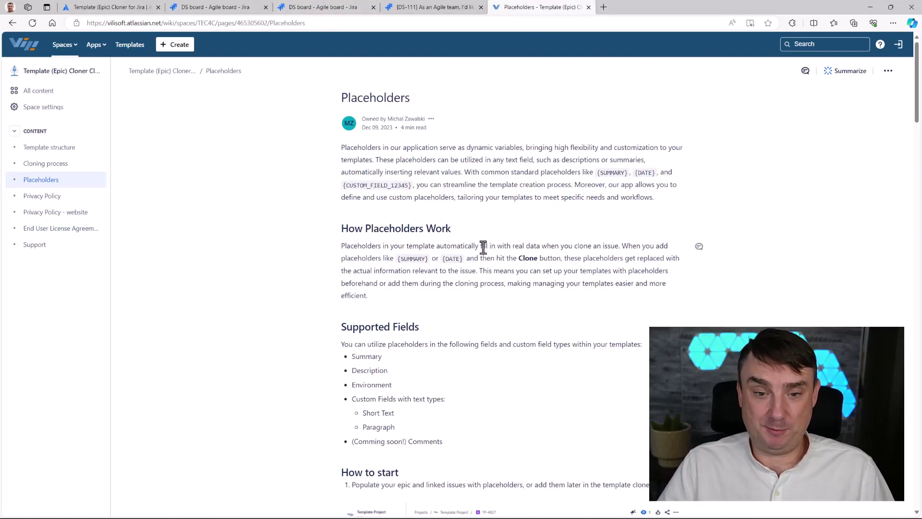
pyautogui.scroll(-3, 483, 250)
pyautogui.scroll(-1, 484, 251)
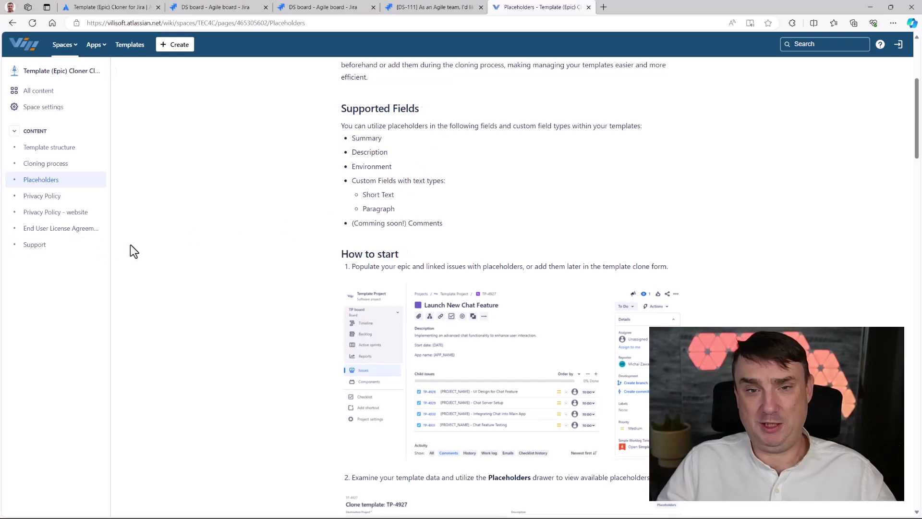
pyautogui.scroll(-2, 413, 290)
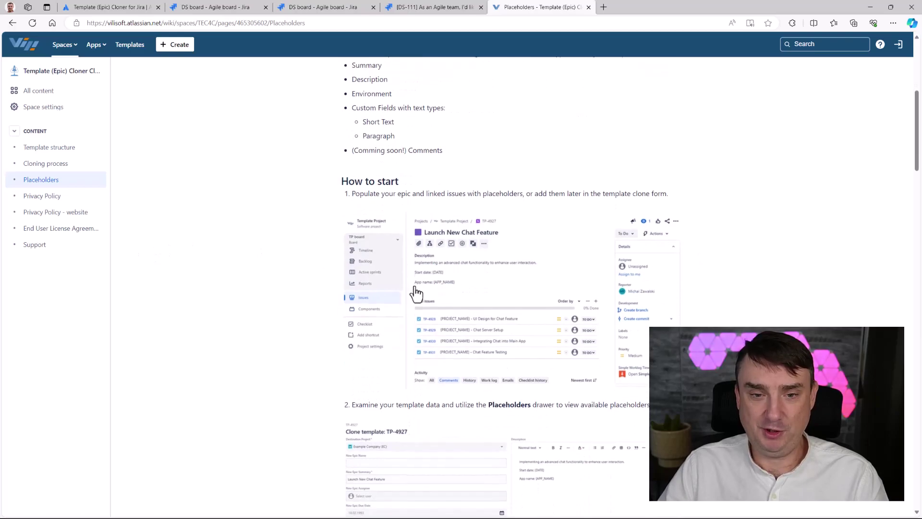
pyautogui.scroll(-15, 431, 307)
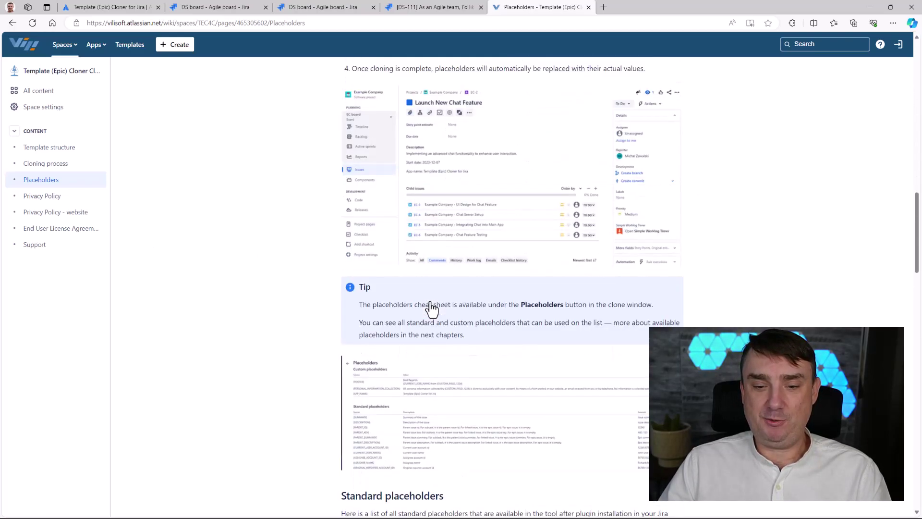
pyautogui.scroll(-5, 430, 301)
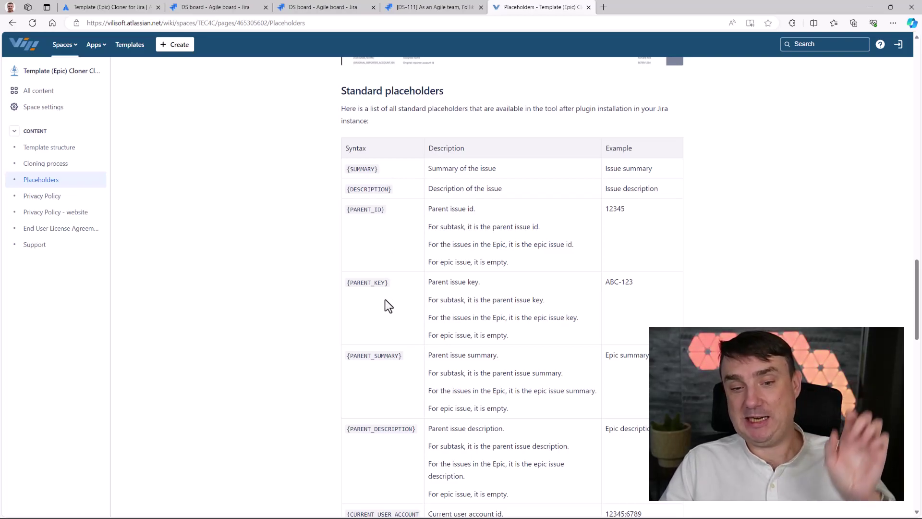
# Scroll to the PROJECT rows and select the {PROJECT_KEY} placeholder text
pyautogui.scroll(-3, 392, 316)
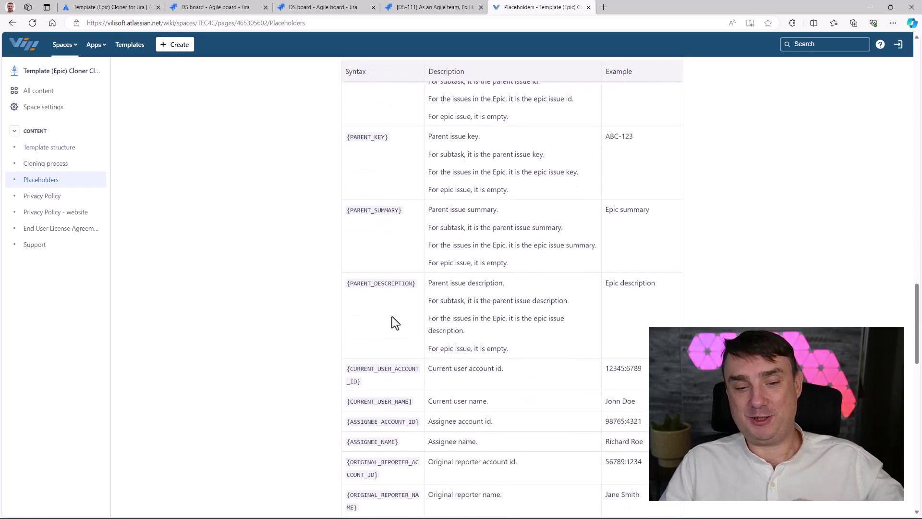
pyautogui.scroll(-3, 392, 320)
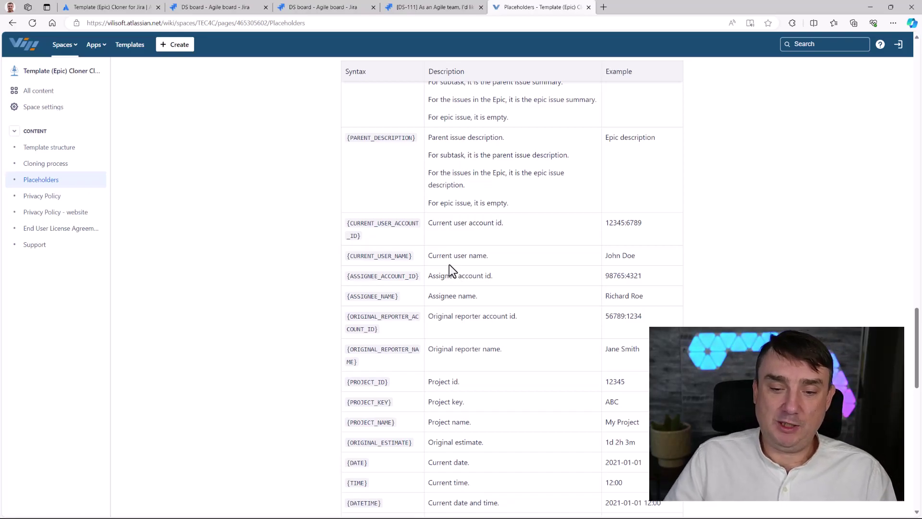
pyautogui.scroll(-2, 406, 291)
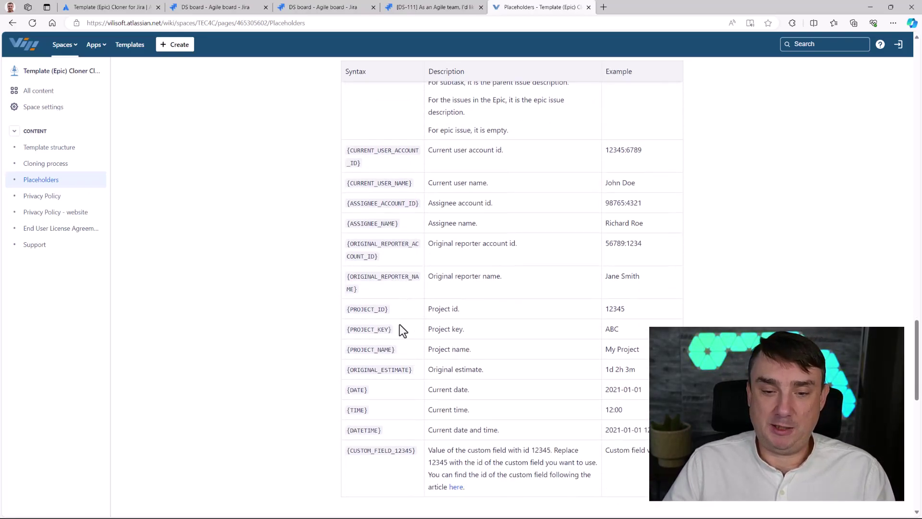
pyautogui.moveTo(397, 330); pyautogui.dragTo(346, 330)
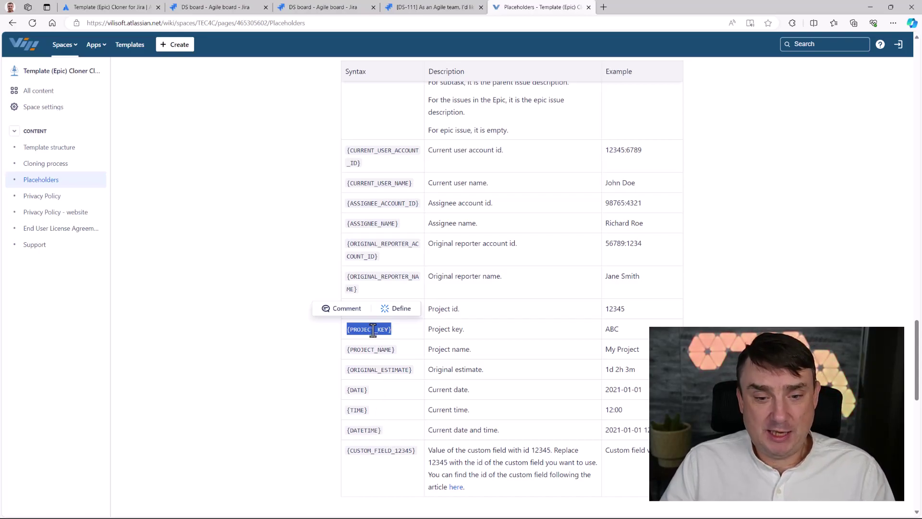
pyautogui.click(392, 330)
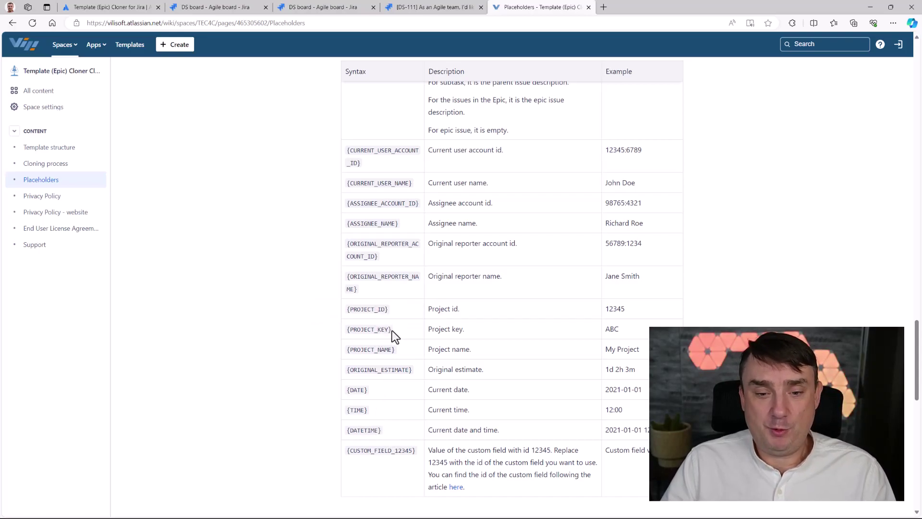
pyautogui.doubleClick(356, 331)
pyautogui.moveTo(394, 332); pyautogui.dragTo(348, 332)
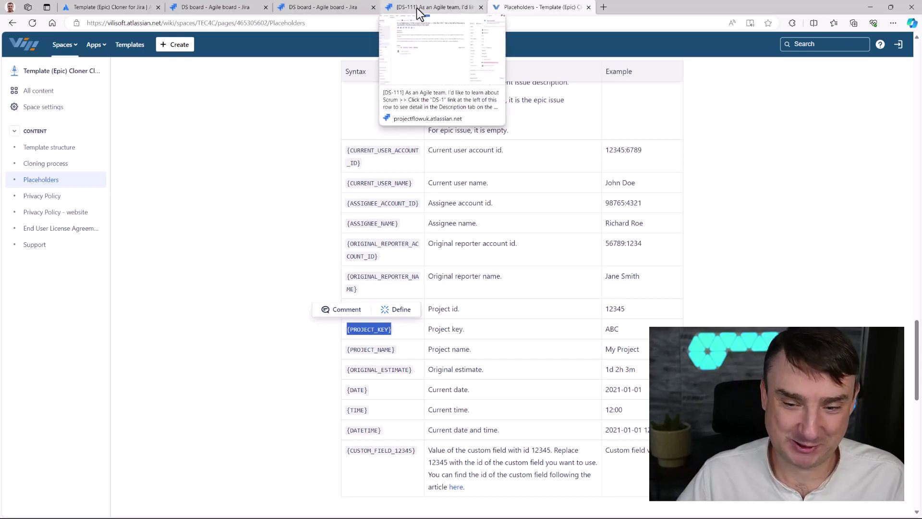
# Open epic DS-26 from the DS board backlog in a new tab
pyautogui.click(416, 8)
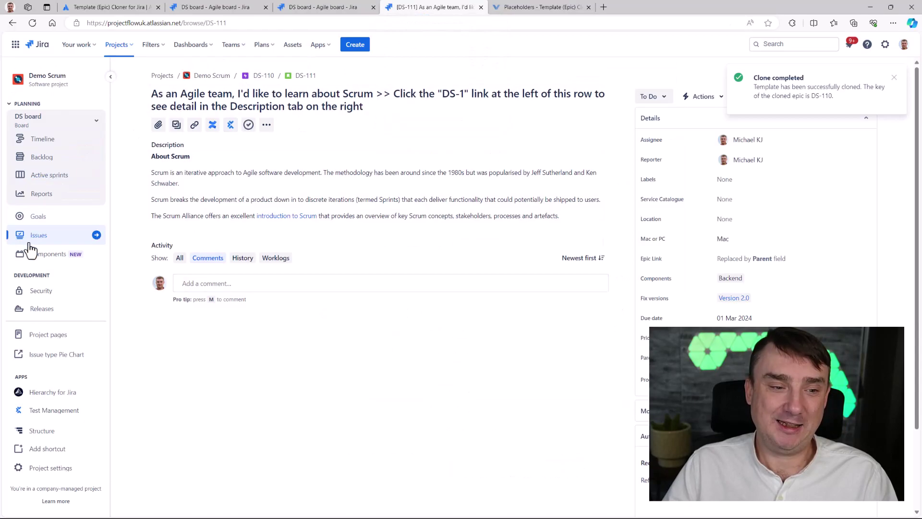
pyautogui.click(37, 158)
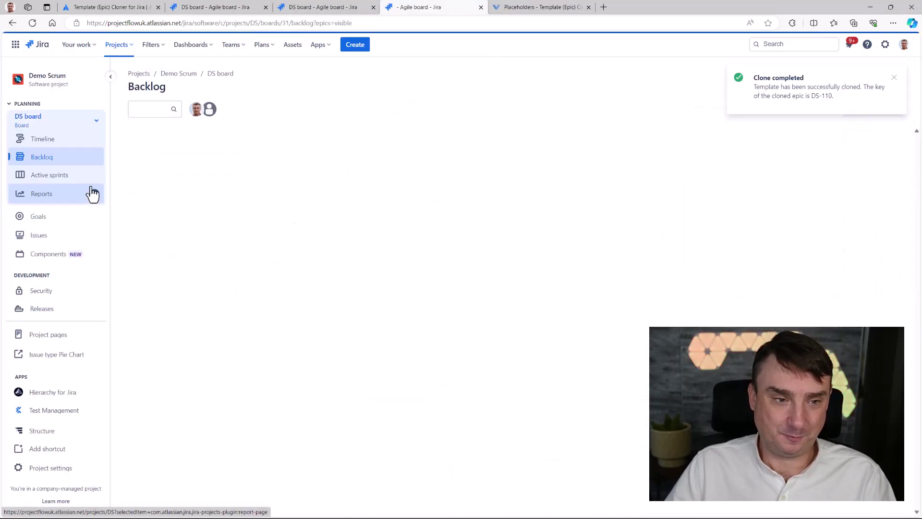
pyautogui.click(138, 176)
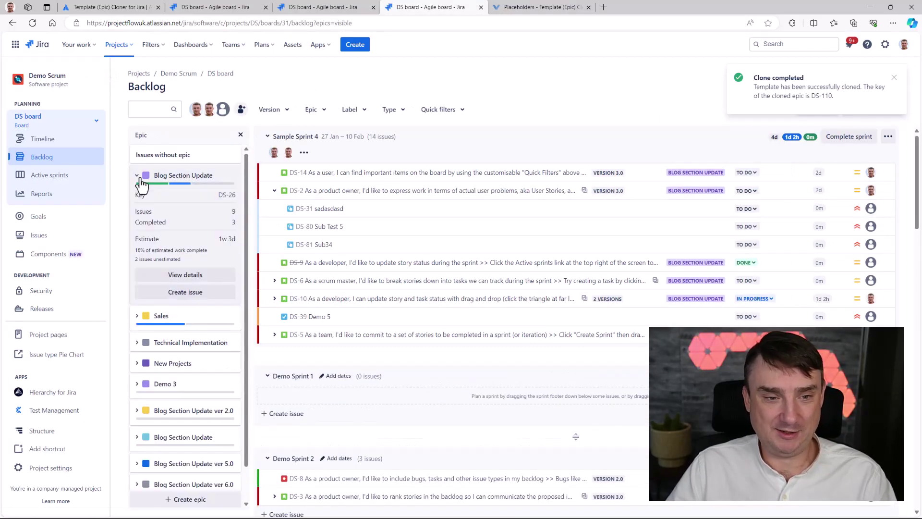
pyautogui.rightClick(235, 198)
pyautogui.click(281, 204)
pyautogui.click(540, 6)
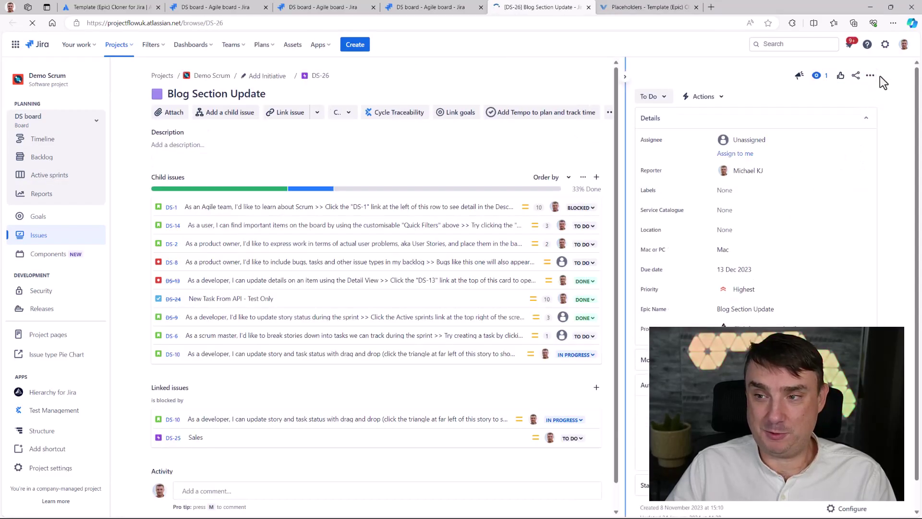
# Start a template clone of DS-26 with epic name and summary 'Blog Section Update ver 8.0'
pyautogui.click(871, 76)
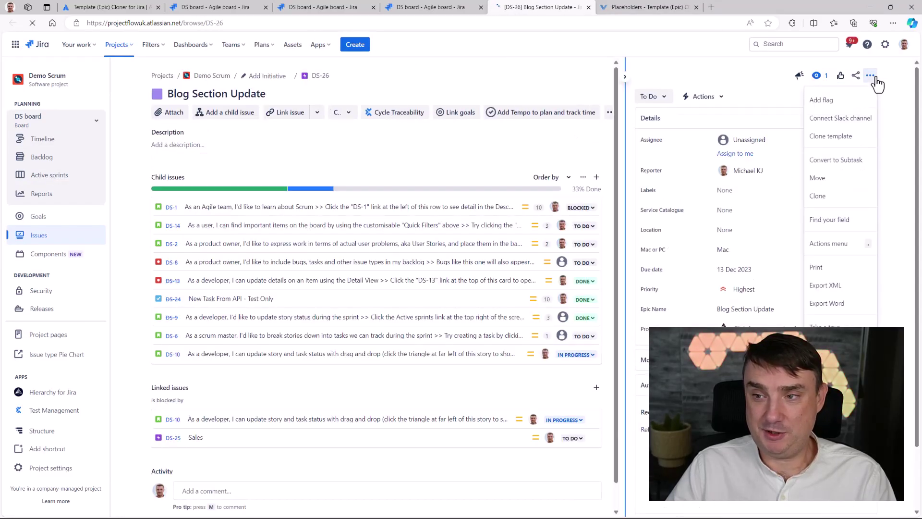
pyautogui.click(835, 138)
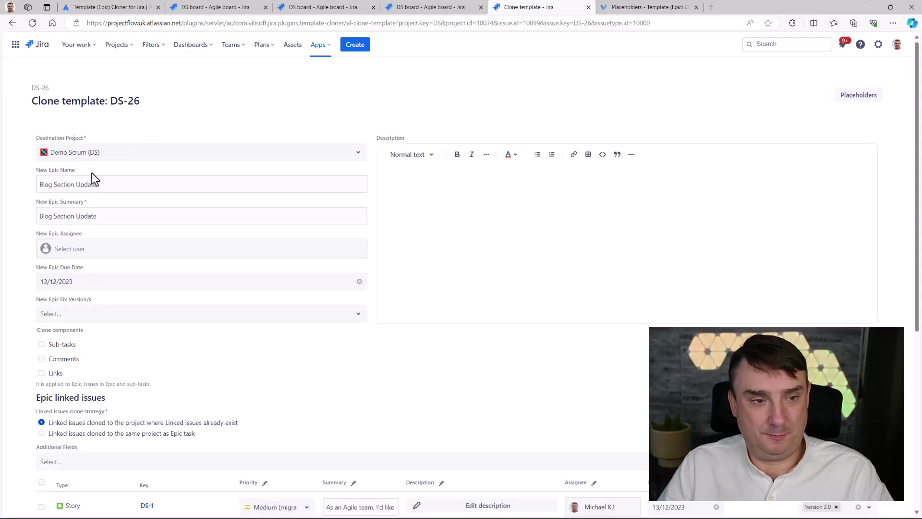
pyautogui.click(93, 184)
pyautogui.click(119, 211)
pyautogui.press('Left')
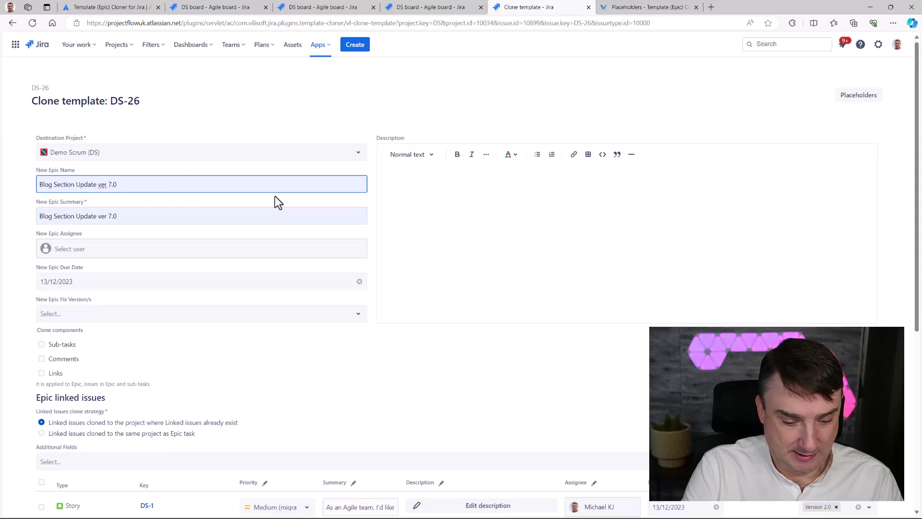
pyautogui.press('BackSpace')
pyautogui.write('8')
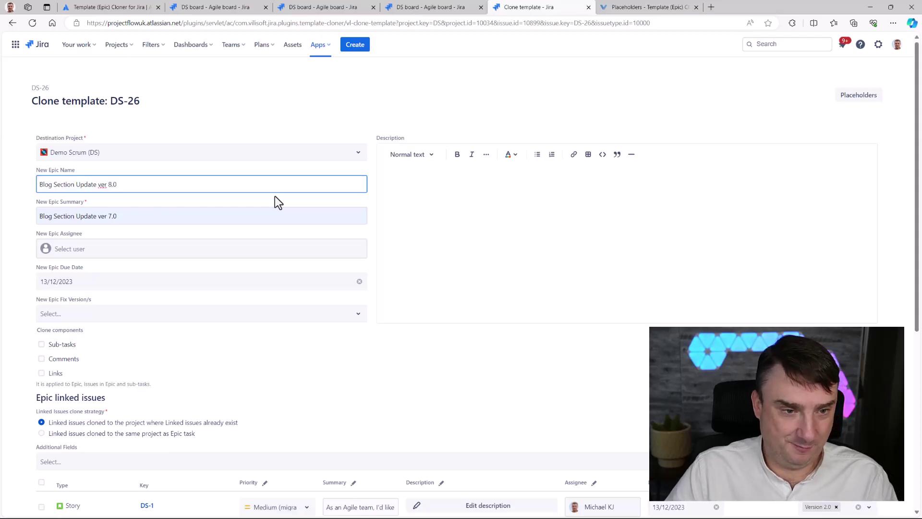
pyautogui.click(113, 216)
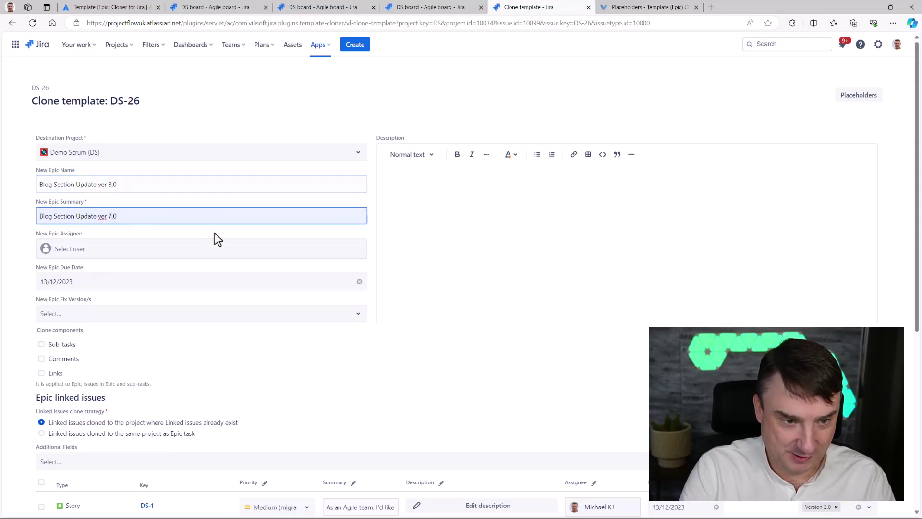
pyautogui.press('BackSpace')
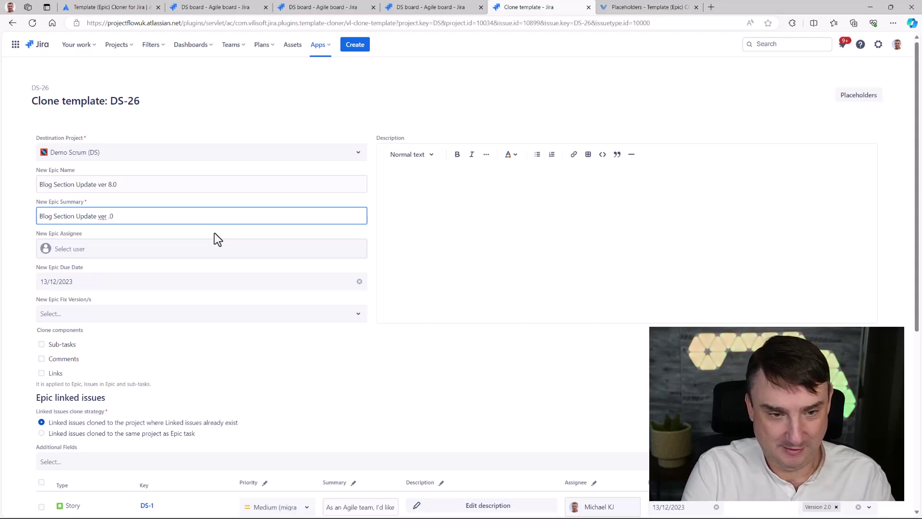
pyautogui.write('8')
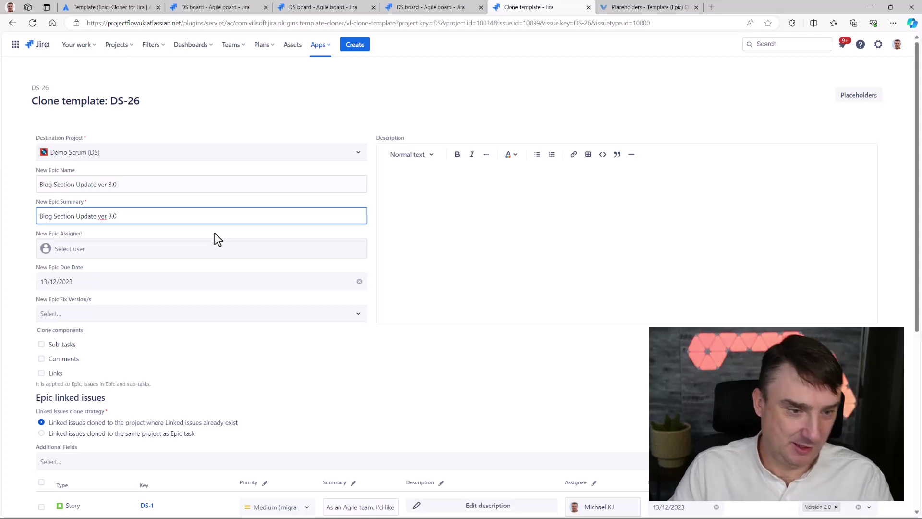
# Include sub-tasks and select all linked issues for the clone
pyautogui.scroll(-3, 68, 227)
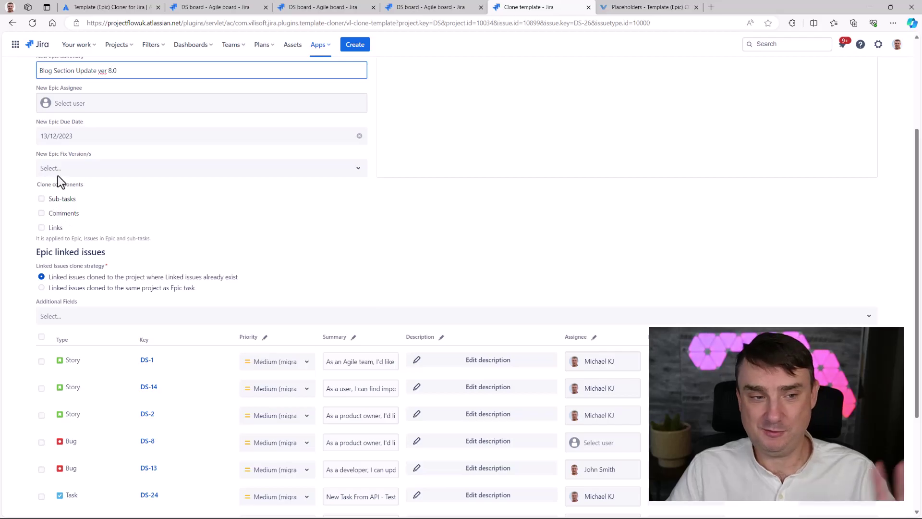
pyautogui.click(41, 198)
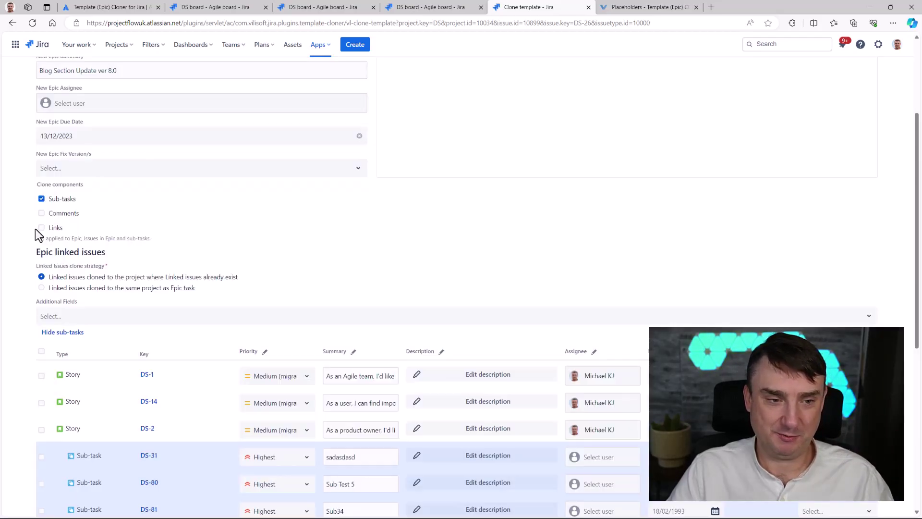
pyautogui.click(41, 351)
pyautogui.scroll(-2, 144, 274)
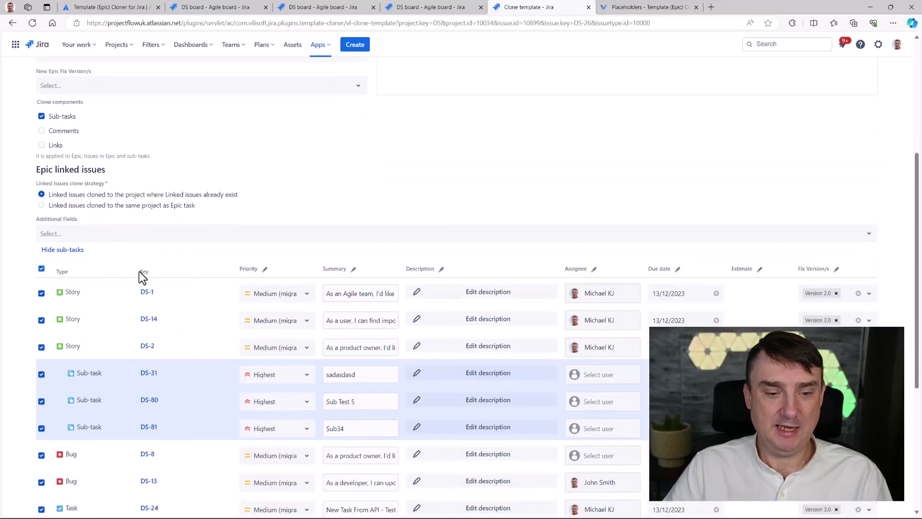
pyautogui.scroll(5, 515, 209)
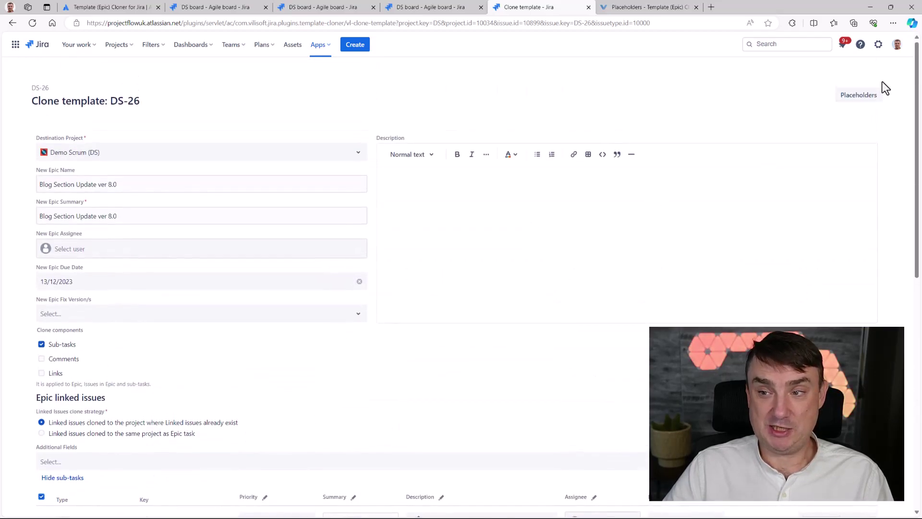
# Show the clone form's Placeholders list and copy the {PROJECT_NAME} placeholder
pyautogui.click(629, 8)
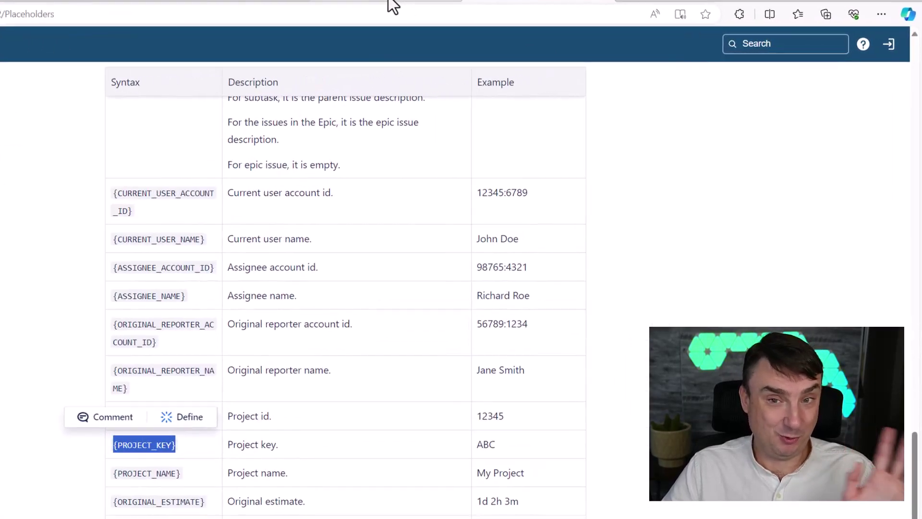
pyautogui.click(382, 4)
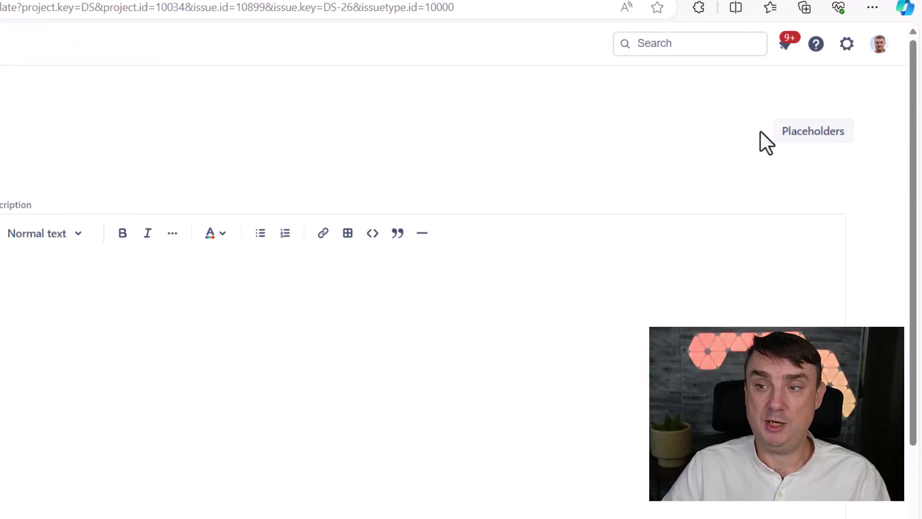
pyautogui.click(804, 138)
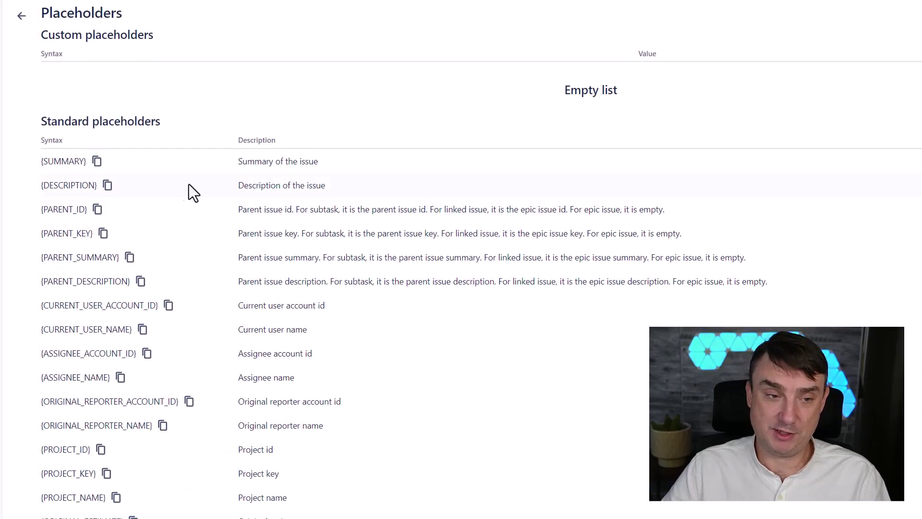
pyautogui.scroll(-6, 189, 184)
pyautogui.scroll(6, 201, 249)
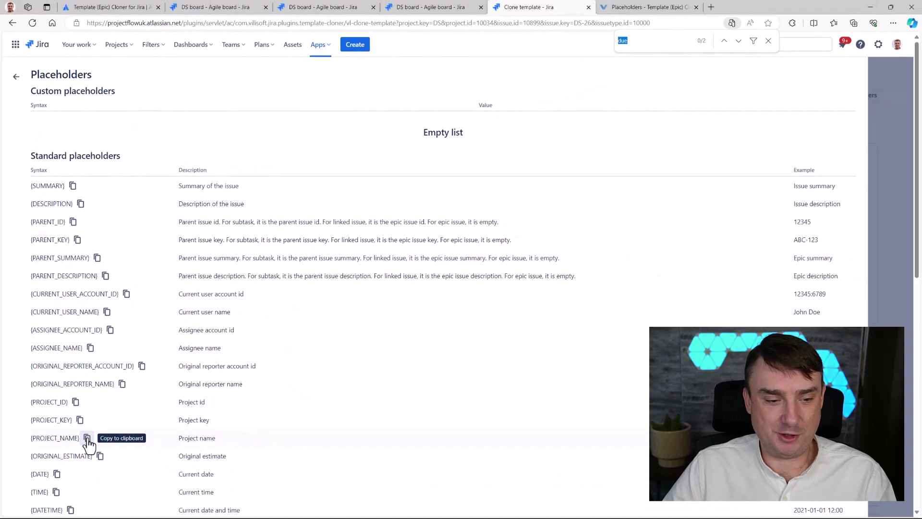
pyautogui.click(87, 439)
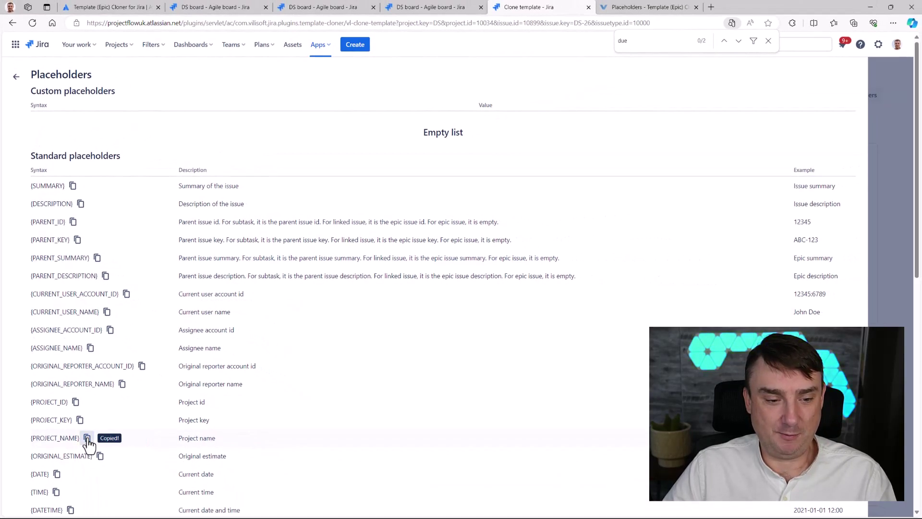
# Prefix all linked issue summaries with '{PROJECT_NAME} -', applied to every row
pyautogui.click(16, 76)
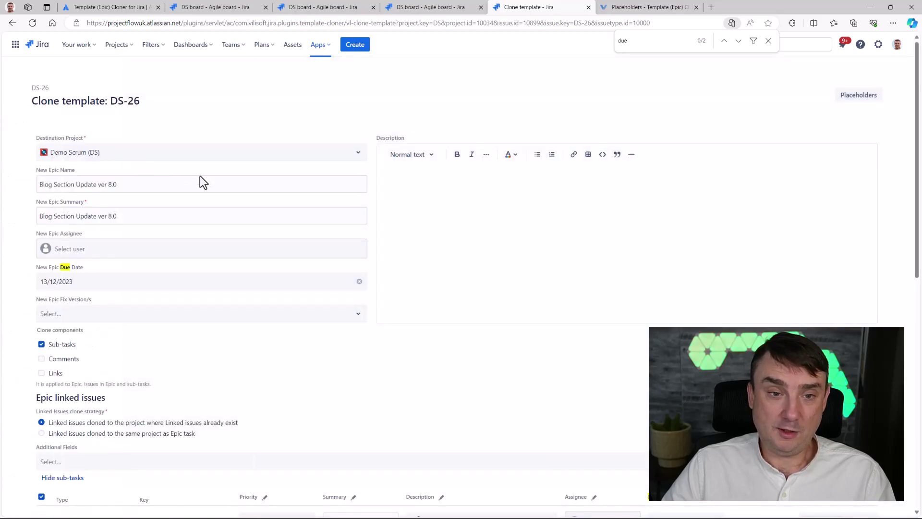
pyautogui.scroll(-8, 332, 260)
pyautogui.scroll(3, 358, 255)
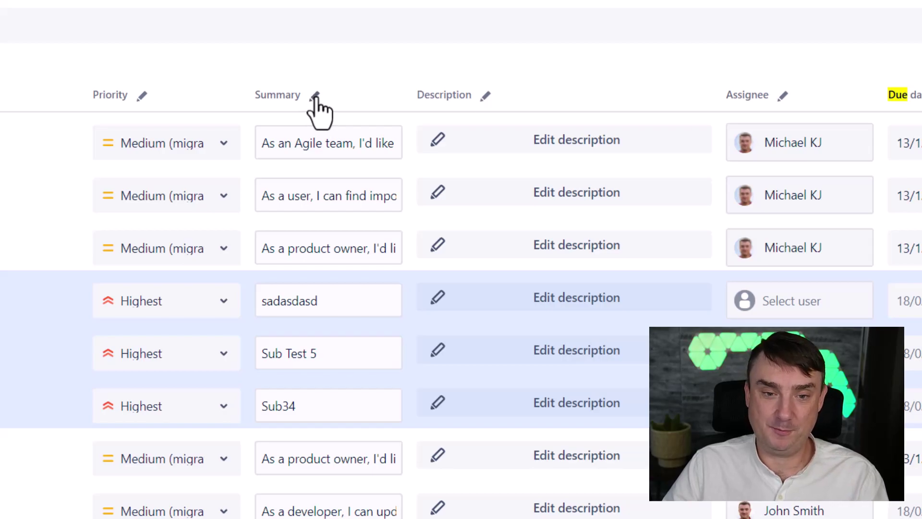
pyautogui.click(315, 96)
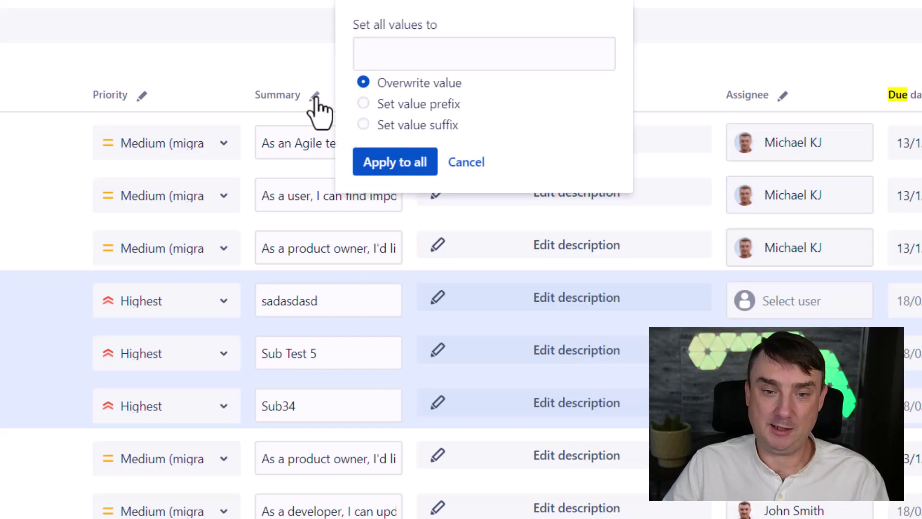
pyautogui.click(394, 105)
pyautogui.click(388, 56)
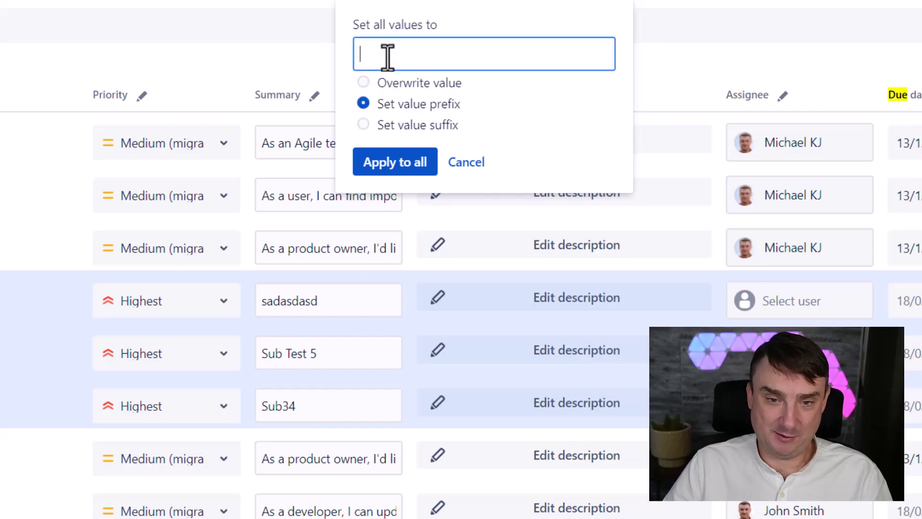
pyautogui.write('{PROJECT_NAME}')
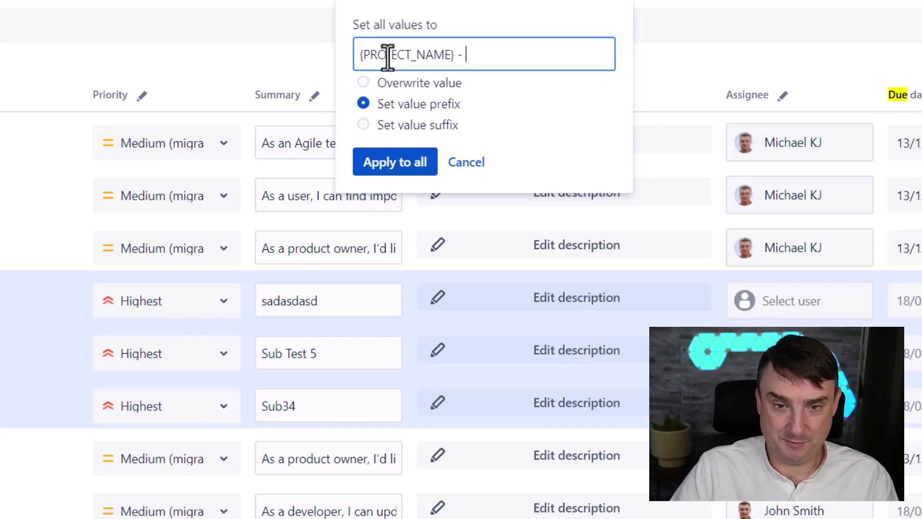
pyautogui.write('-')
pyautogui.click(365, 160)
pyautogui.click(591, 86)
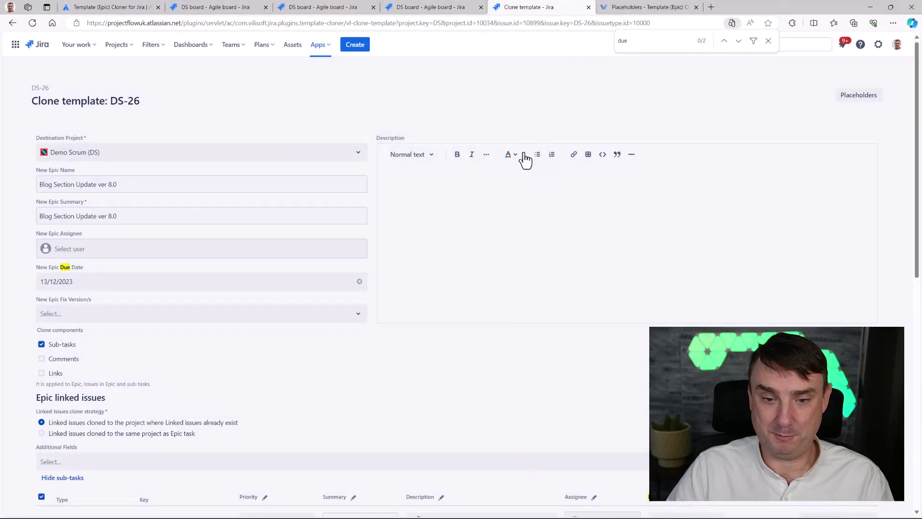
pyautogui.scroll(-10, 442, 292)
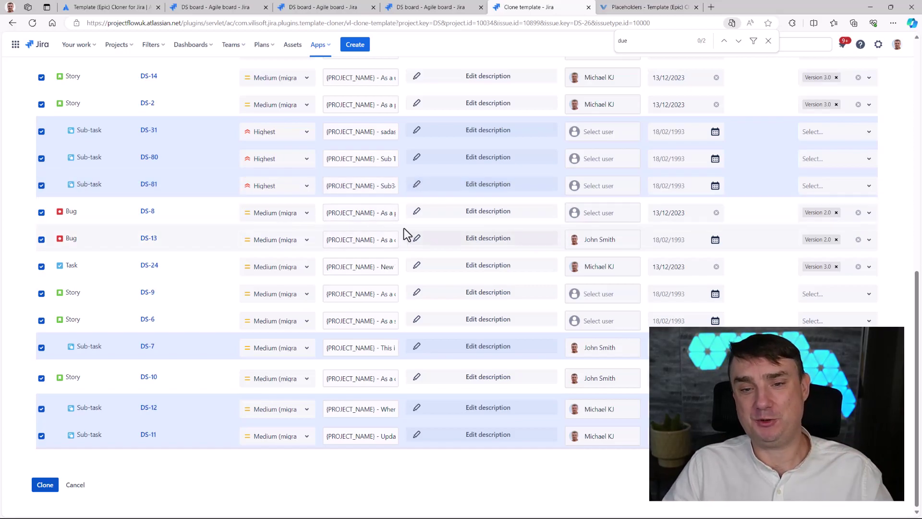
pyautogui.scroll(3, 413, 228)
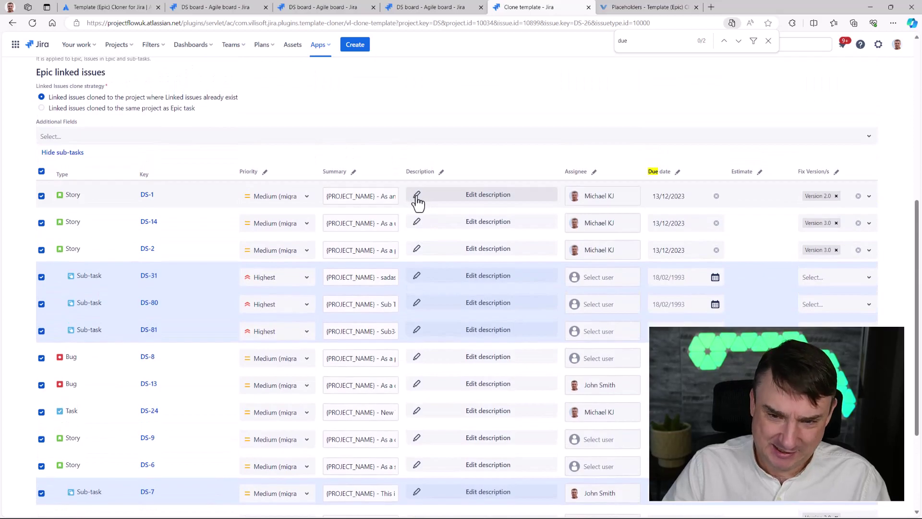
# Set every linked issue's description to the {PROJECT_NAME} placeholder, applied to all rows
pyautogui.click(442, 172)
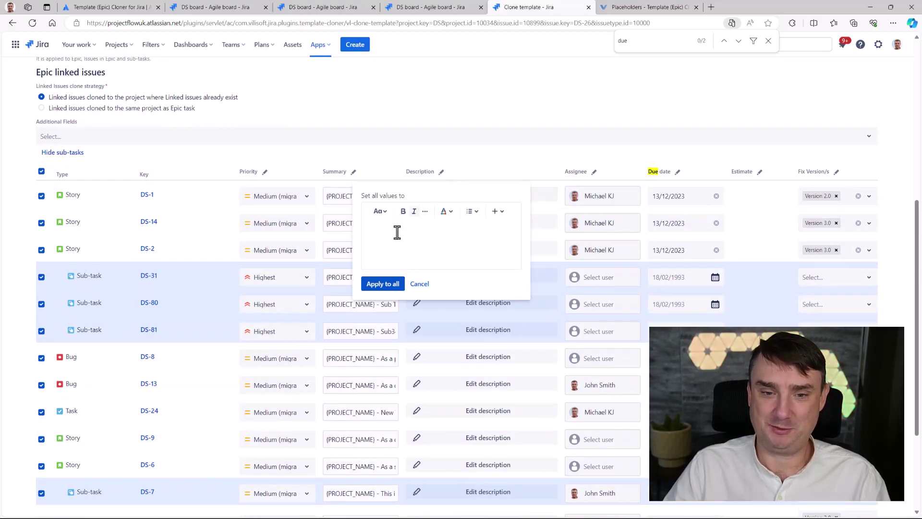
pyautogui.write('{PROJECT_NAME}')
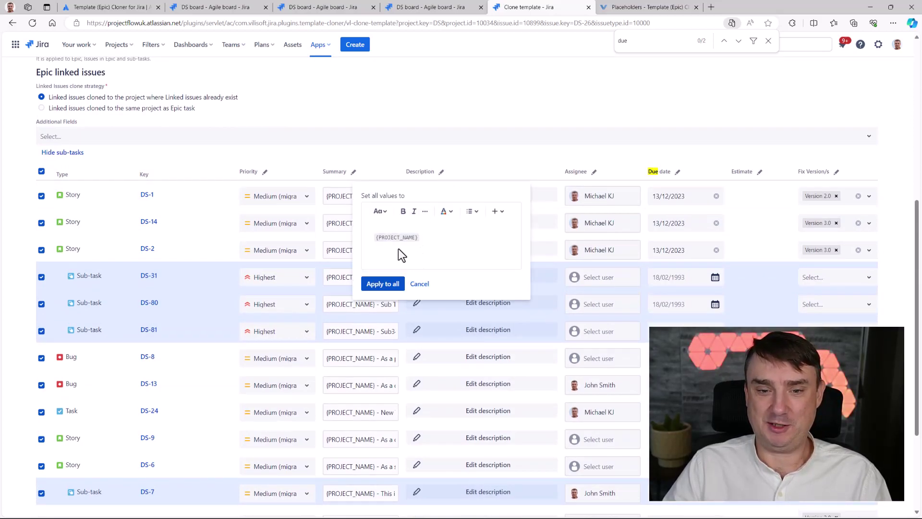
pyautogui.moveTo(439, 238); pyautogui.dragTo(362, 242)
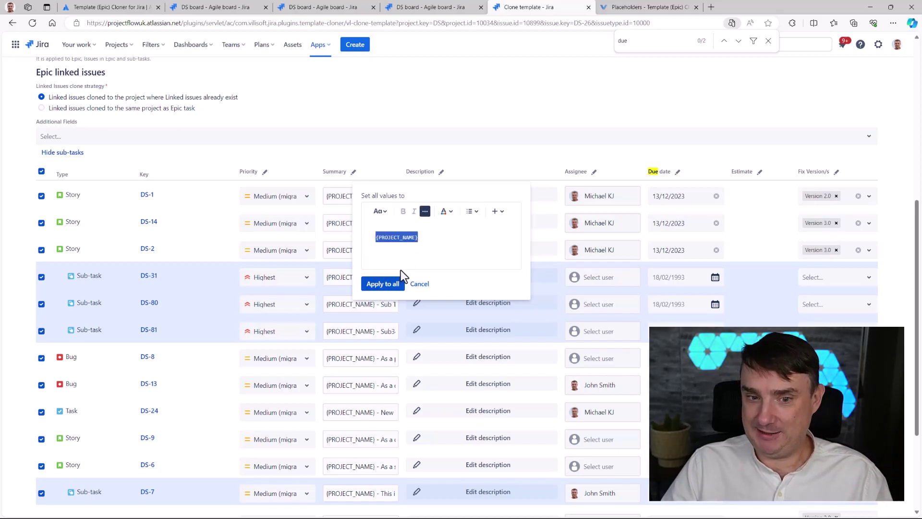
pyautogui.click(380, 290)
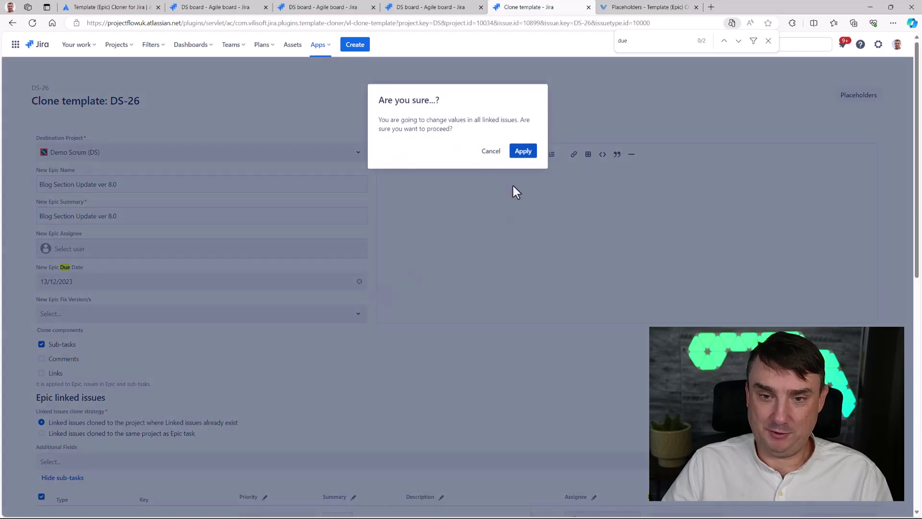
pyautogui.click(526, 153)
pyautogui.scroll(-15, 377, 220)
pyautogui.scroll(2, 577, 188)
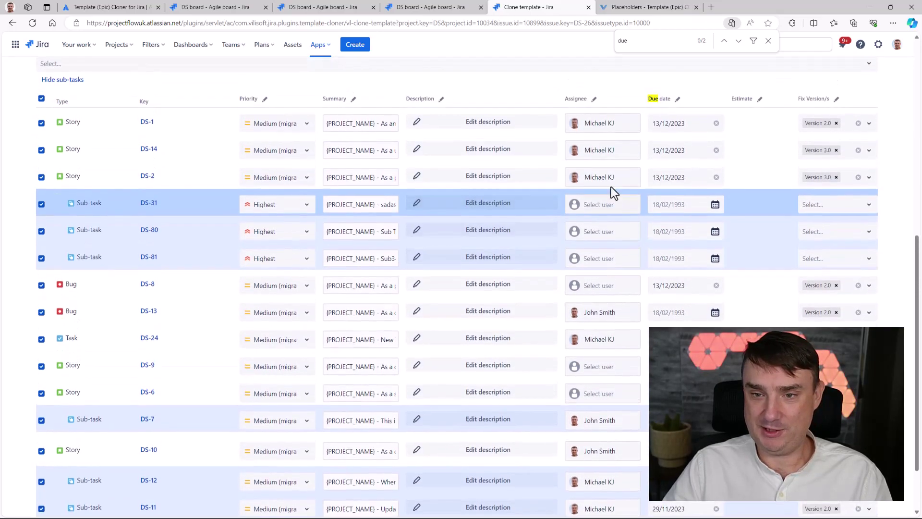
# Assign all linked issues and sub-tasks to the same user
pyautogui.click(594, 100)
pyautogui.click(490, 97)
pyautogui.click(477, 125)
pyautogui.click(458, 117)
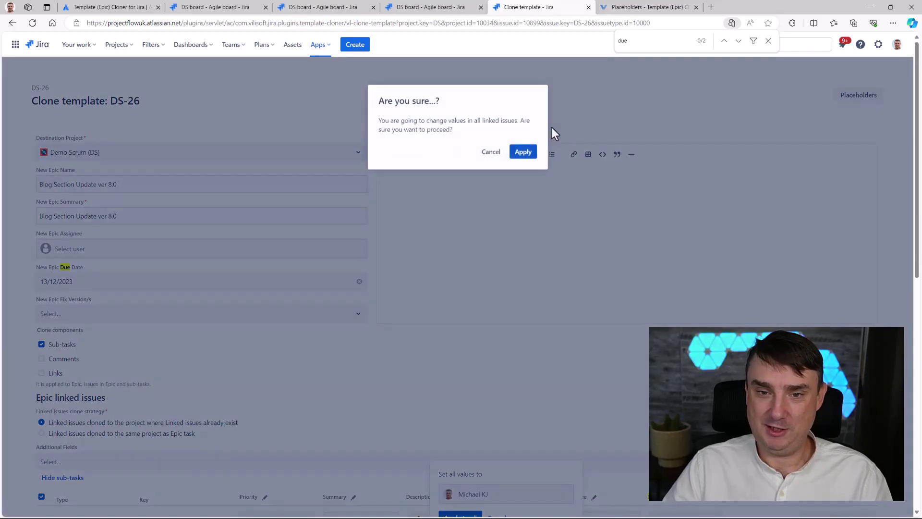
pyautogui.click(525, 154)
pyautogui.scroll(-8, 528, 212)
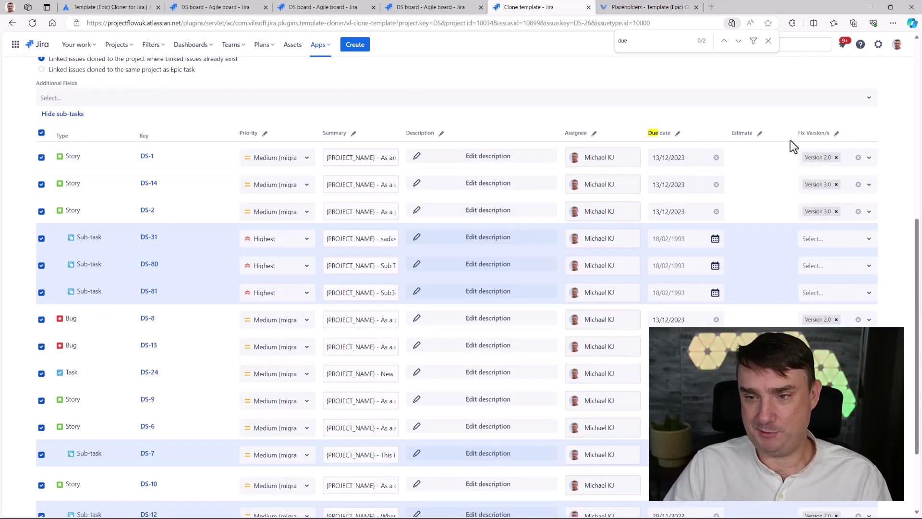
pyautogui.scroll(-3, 817, 144)
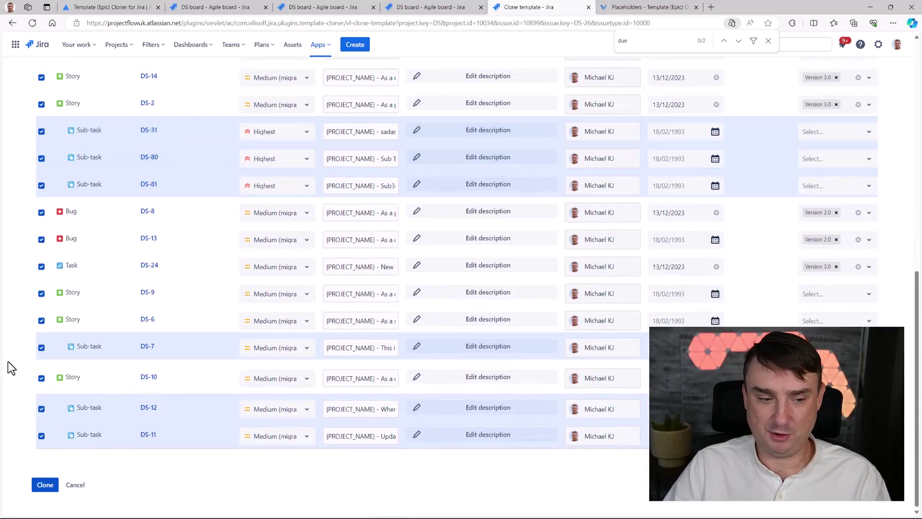
pyautogui.scroll(10, 56, 247)
pyautogui.scroll(-5, 39, 329)
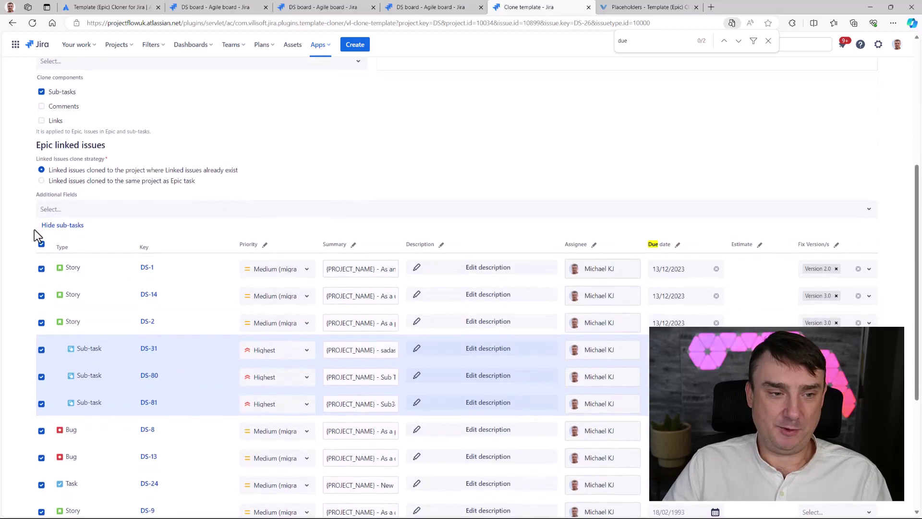
pyautogui.scroll(-4, 46, 327)
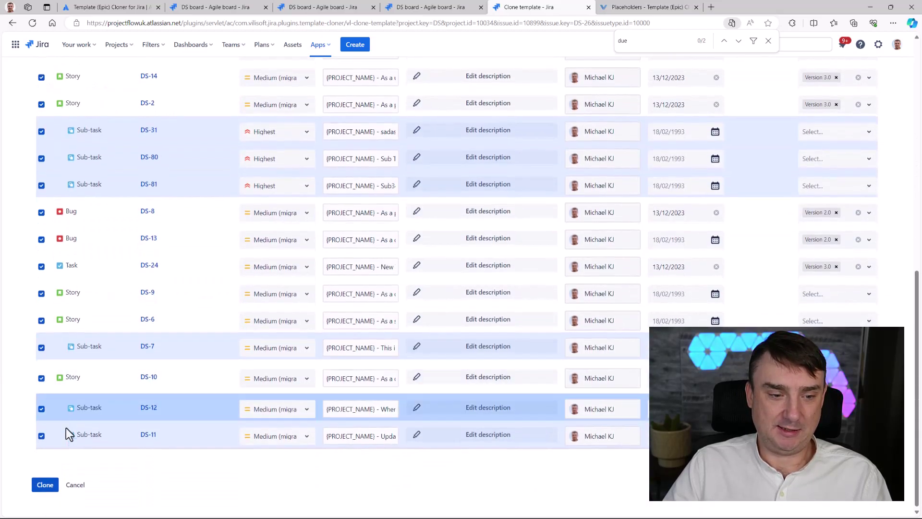
# Clone the epic and review new epic DS-126's nine 'Demo Scrum - …' child issues
pyautogui.click(46, 487)
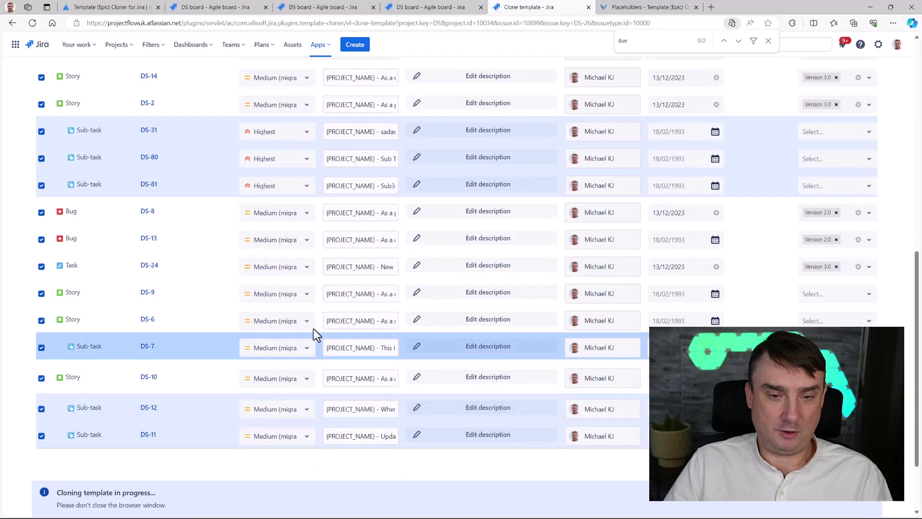
pyautogui.scroll(-2, 315, 324)
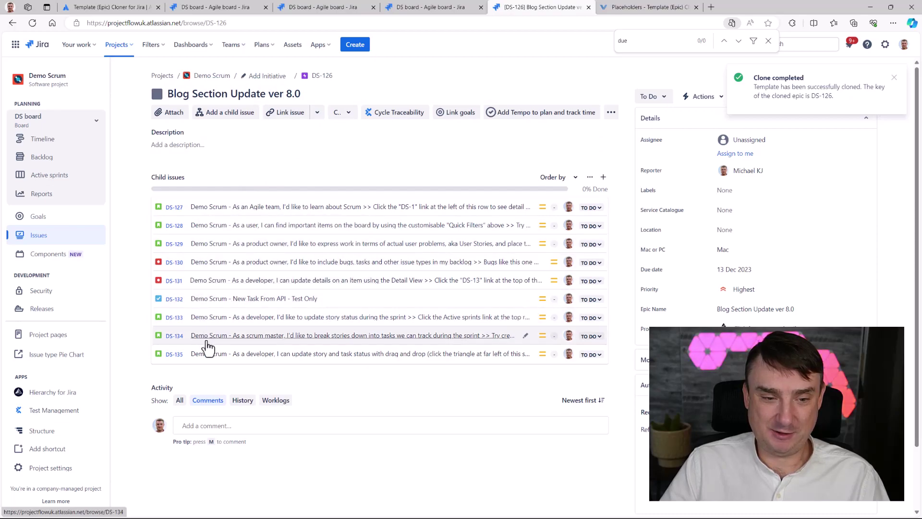
pyautogui.moveTo(206, 346)
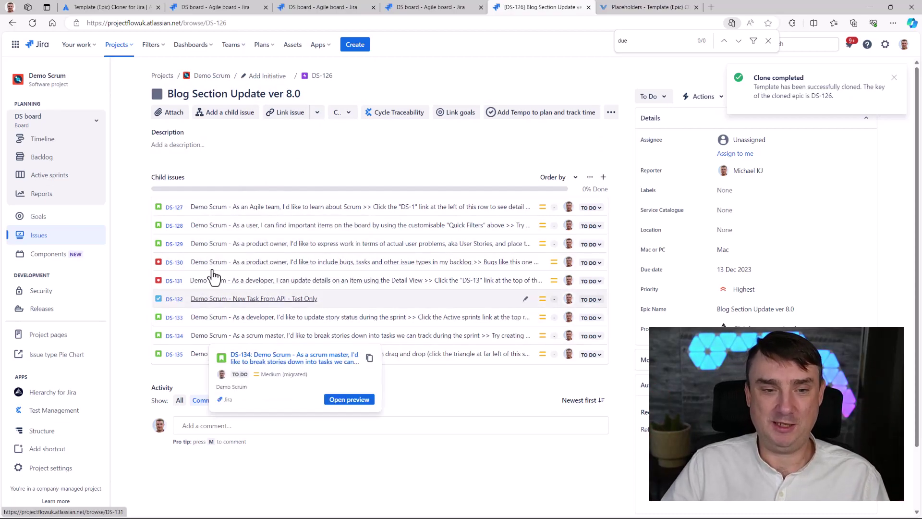
# Open child DS-127 and select its 'Demo Scrum' description text
pyautogui.rightClick(225, 215)
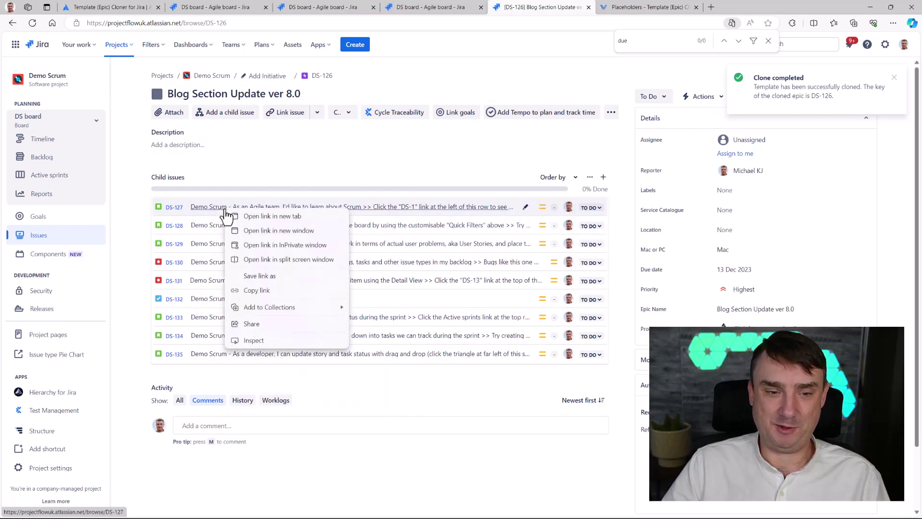
pyautogui.click(265, 209)
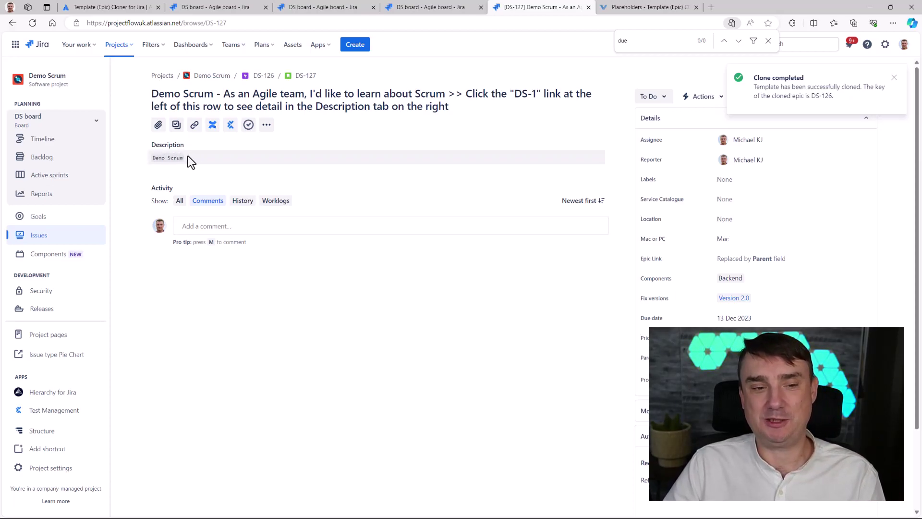
pyautogui.click(182, 157)
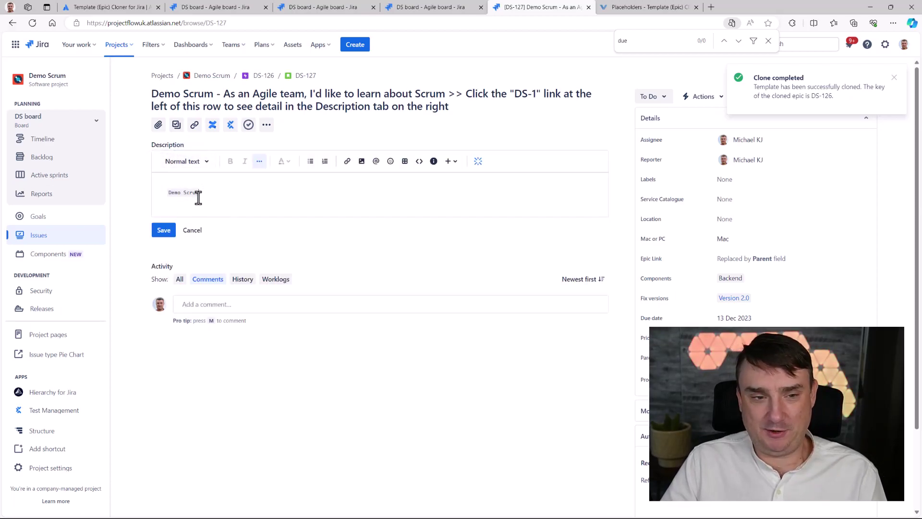
pyautogui.moveTo(214, 193); pyautogui.dragTo(142, 194)
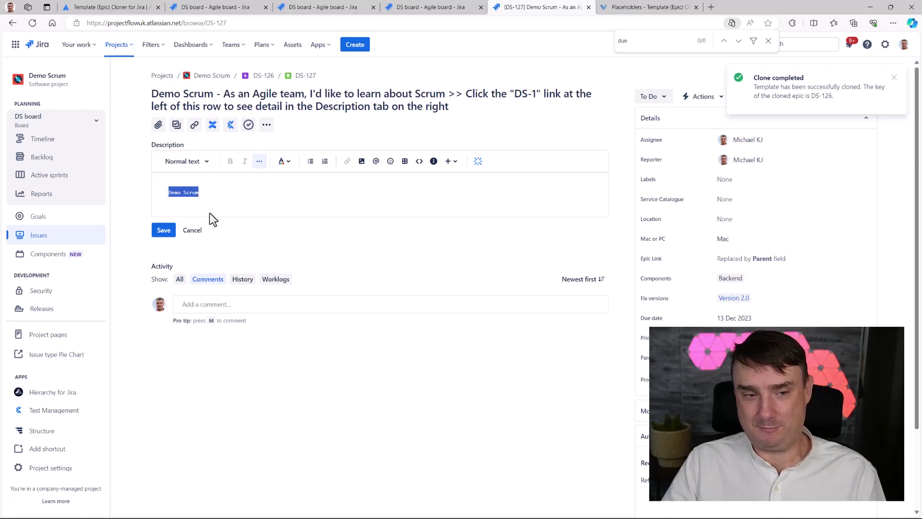